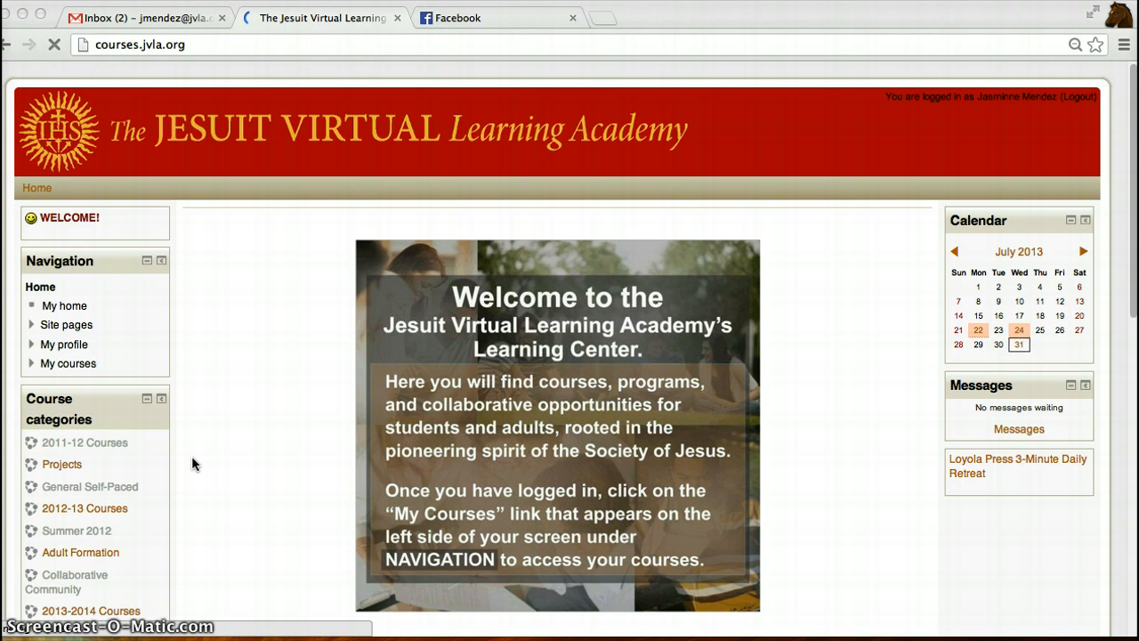
Open the test course from My courses, go to its grader report and turn editing off
left_click(52, 367)
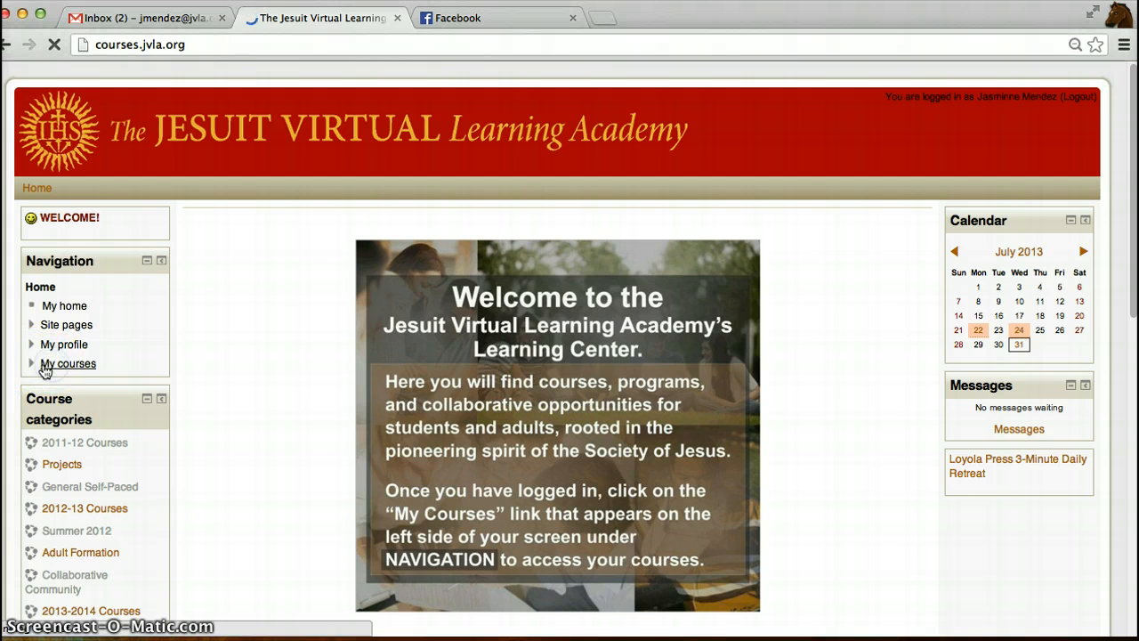
left_click(42, 366)
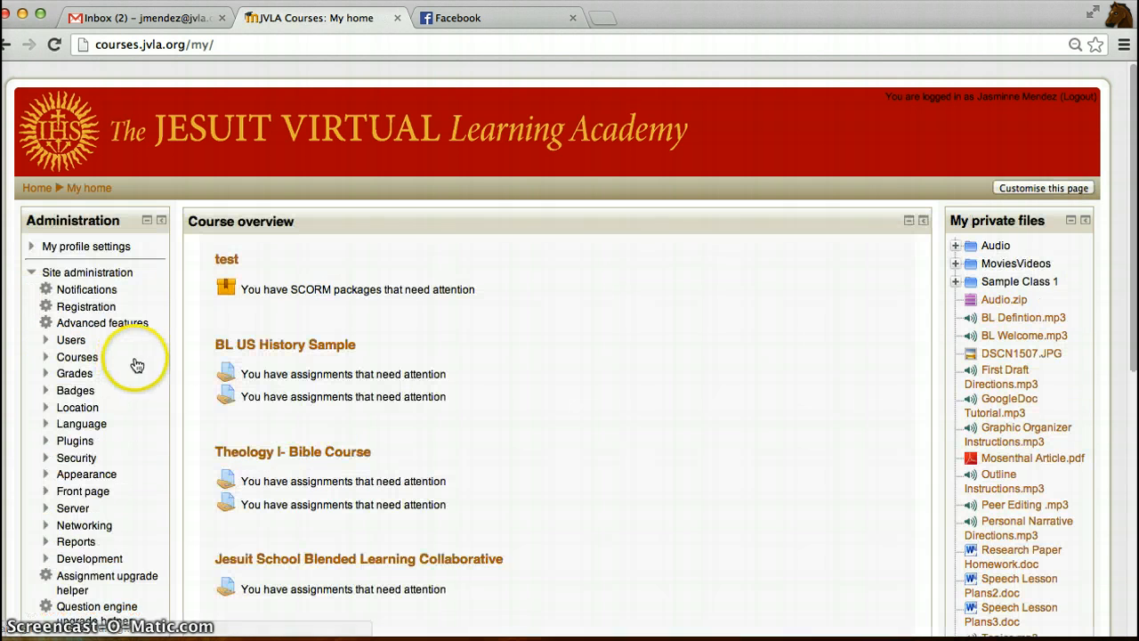
left_click(229, 262)
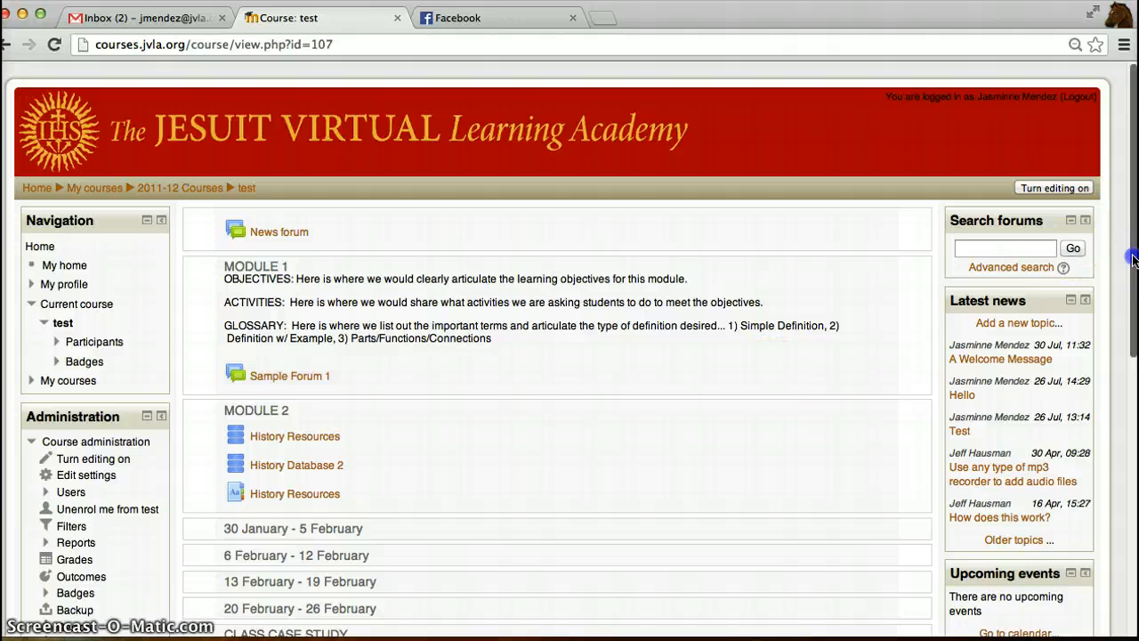
left_click_drag(1133, 258, 1130, 308)
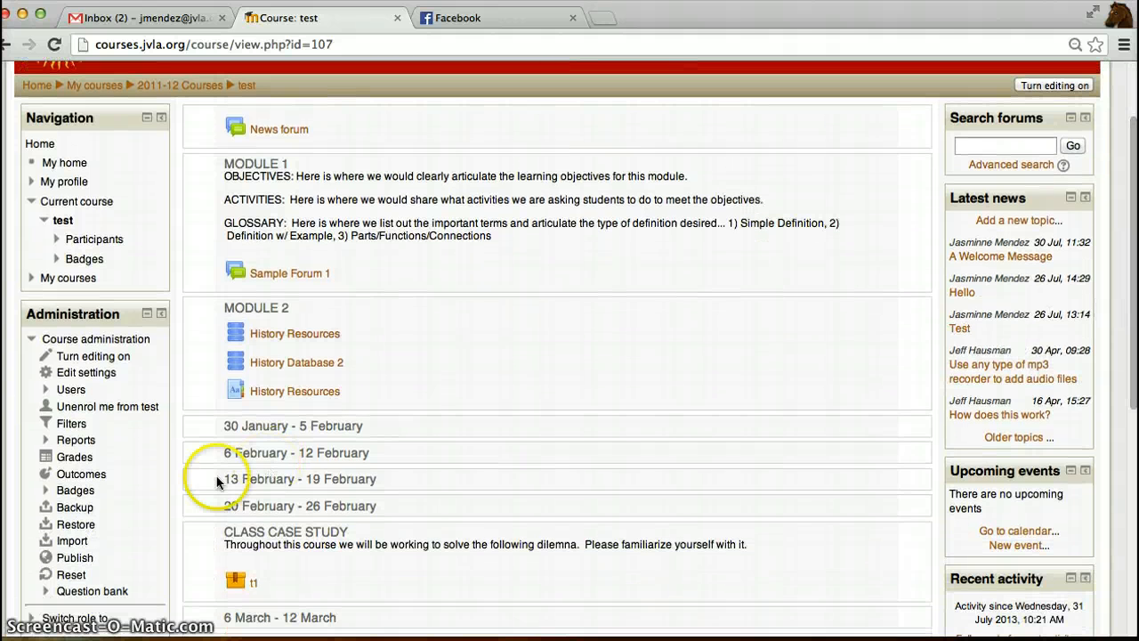
left_click(74, 458)
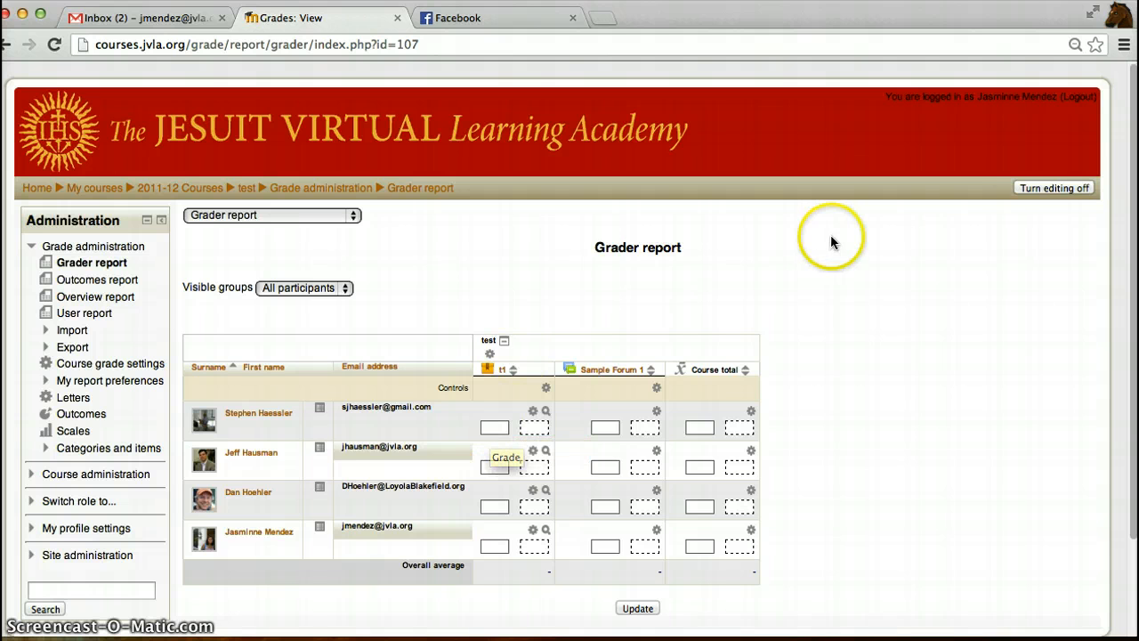
left_click(1051, 187)
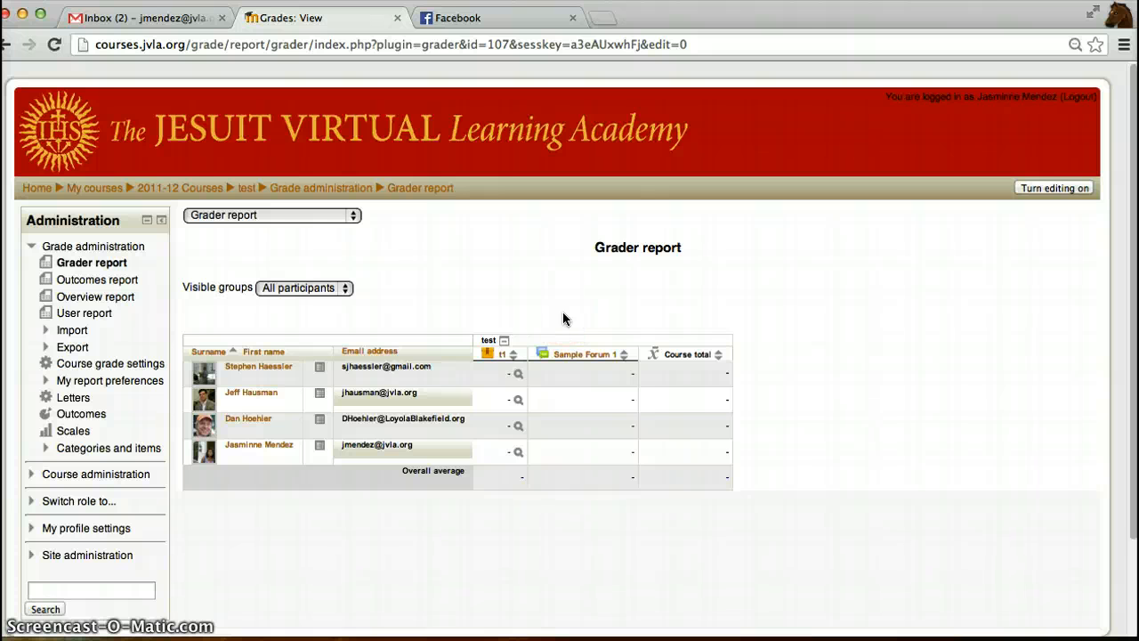
Open the full view of categories and items and choose Weighted mean of grades as the test course's aggregation
left_click(354, 217)
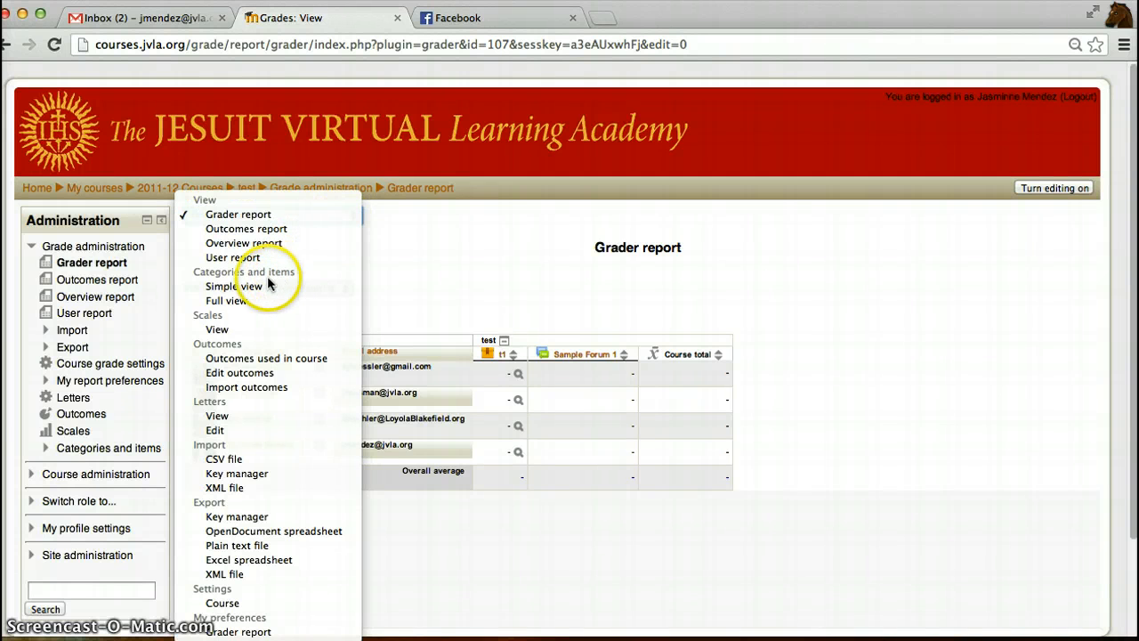
left_click(238, 302)
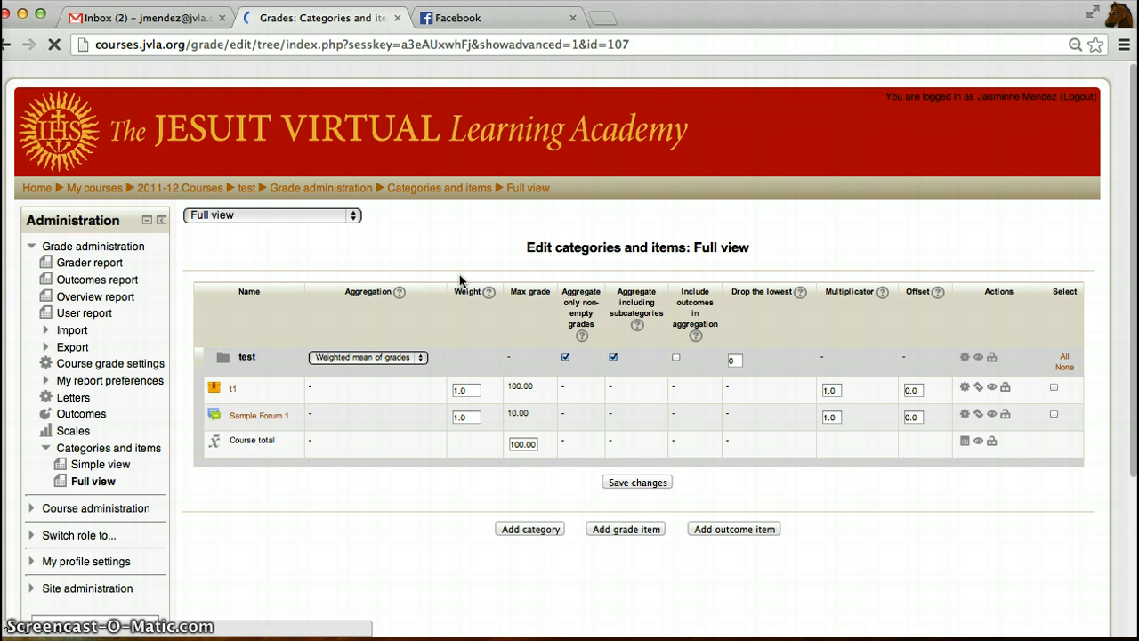
left_click(421, 361)
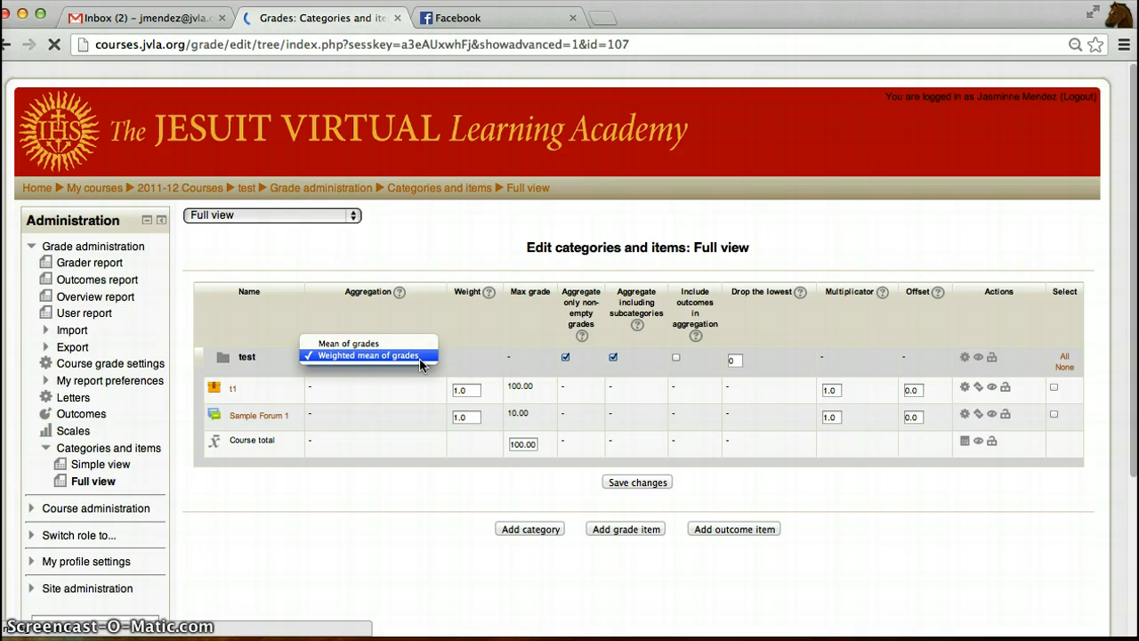
left_click(421, 356)
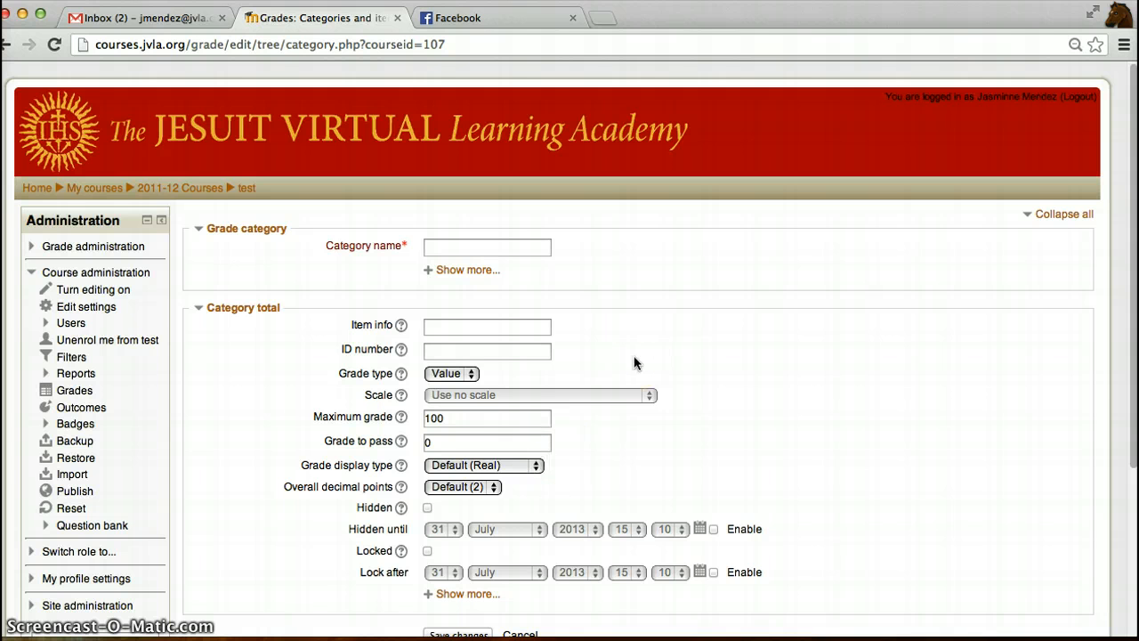
Add a grade category named Homework with a maximum grade of 100 and save it
left_click(516, 247)
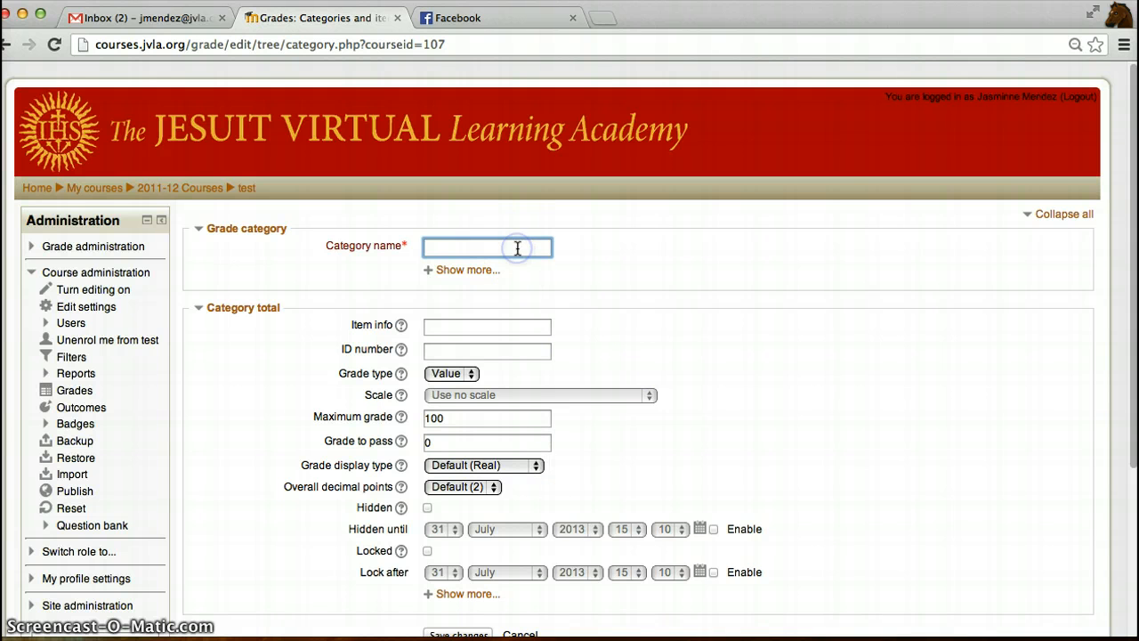
type("Homework")
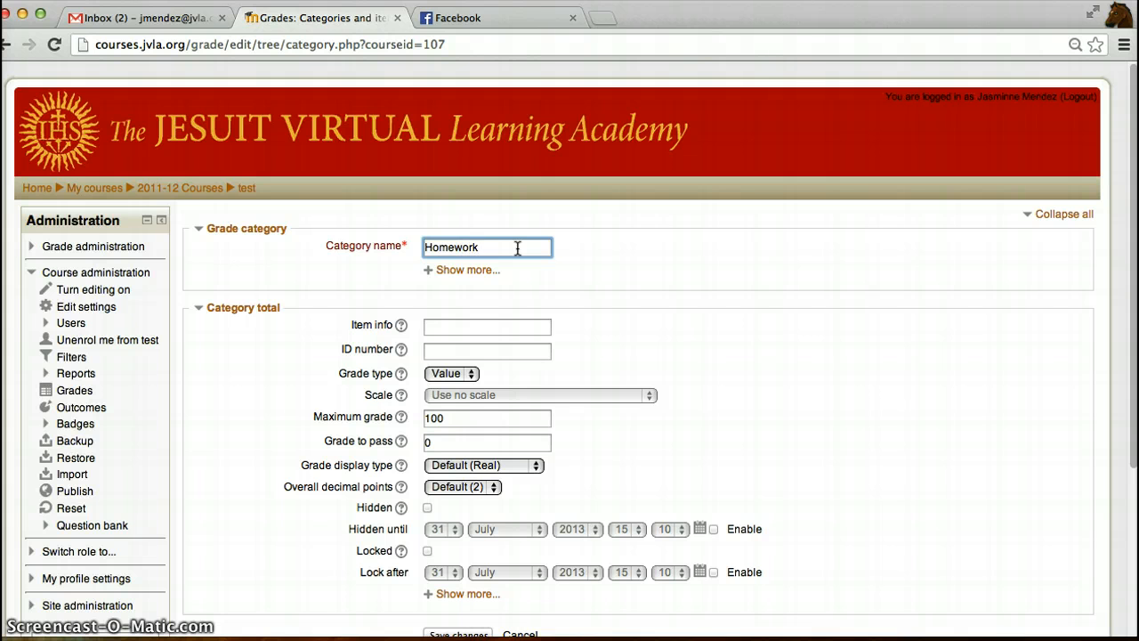
left_click(469, 310)
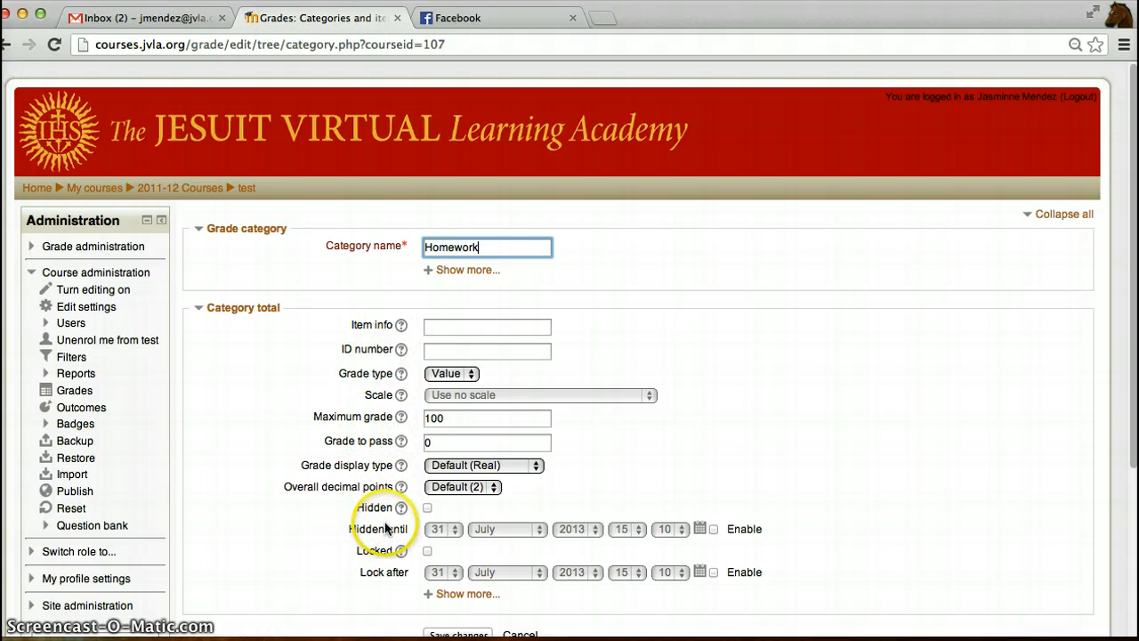
left_click(434, 417)
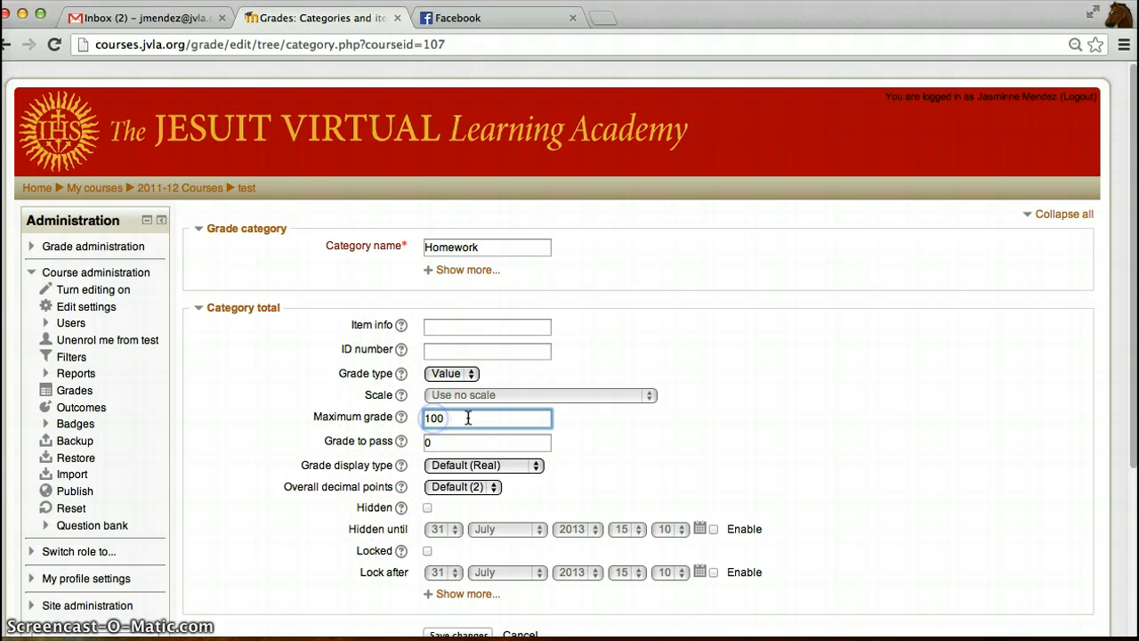
left_click(566, 417)
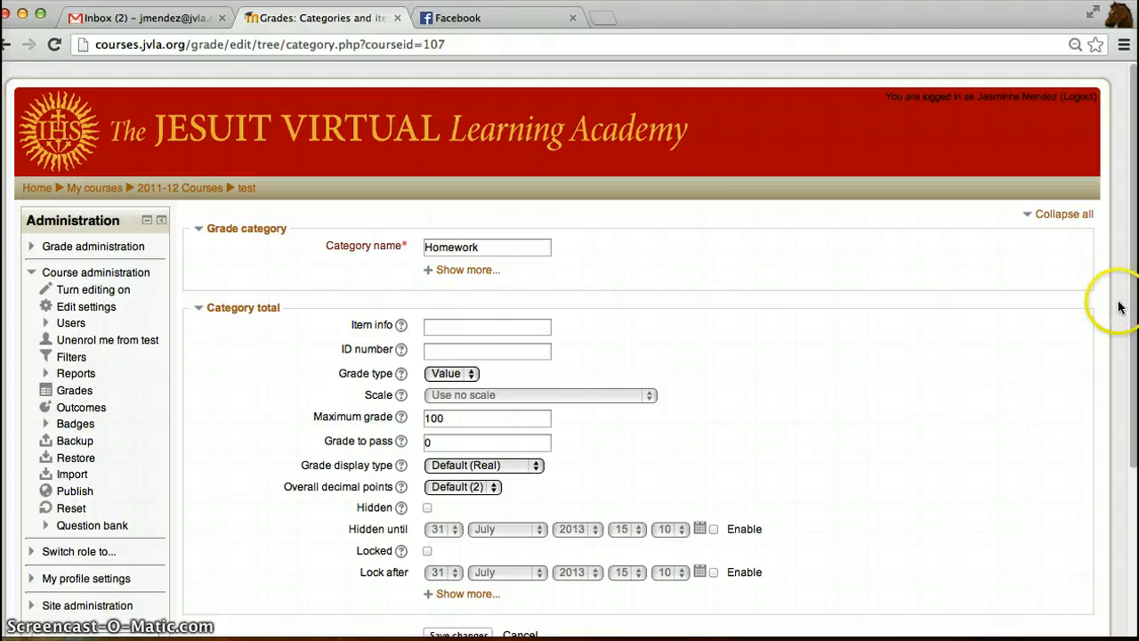
left_click_drag(1134, 300, 1128, 369)
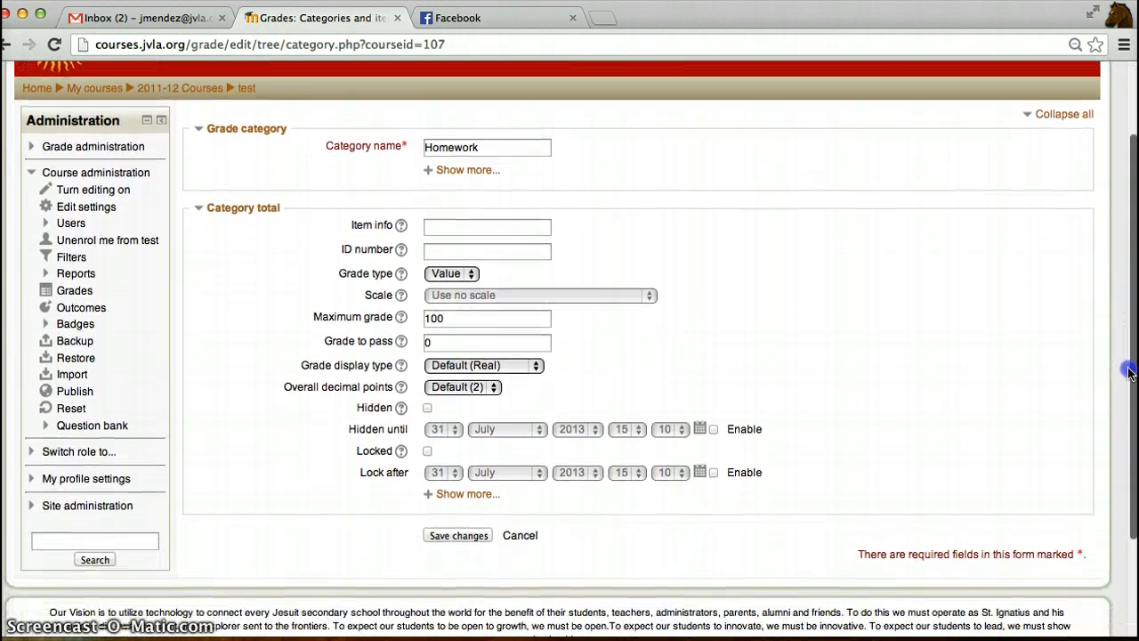
left_click(462, 535)
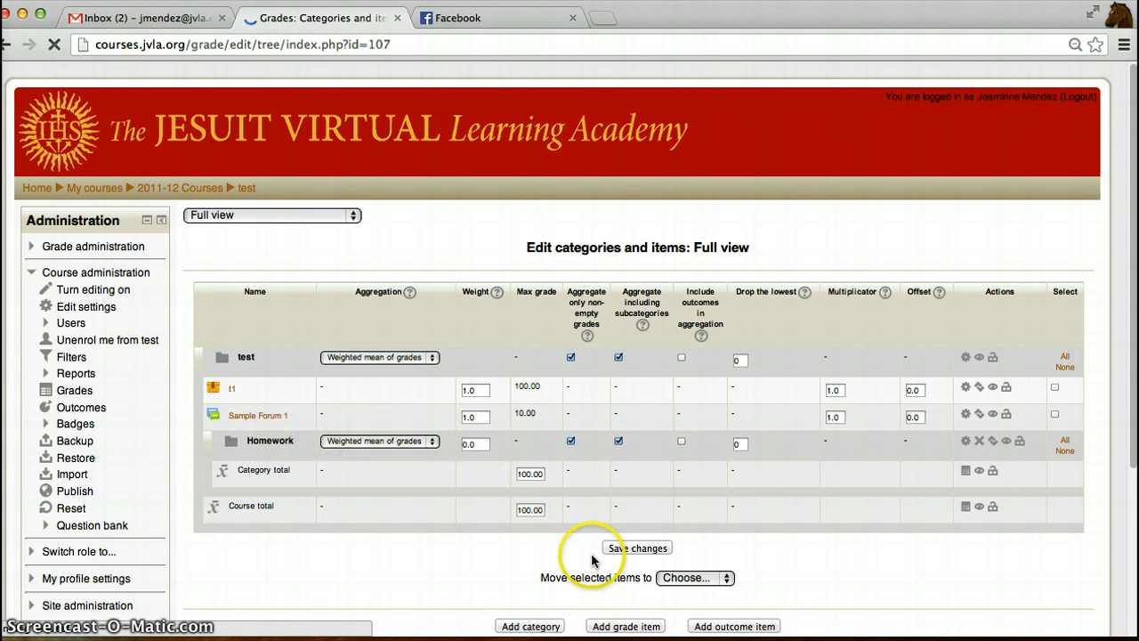
Add a grade category named Quizzes with test as its parent category and save it
left_click(546, 626)
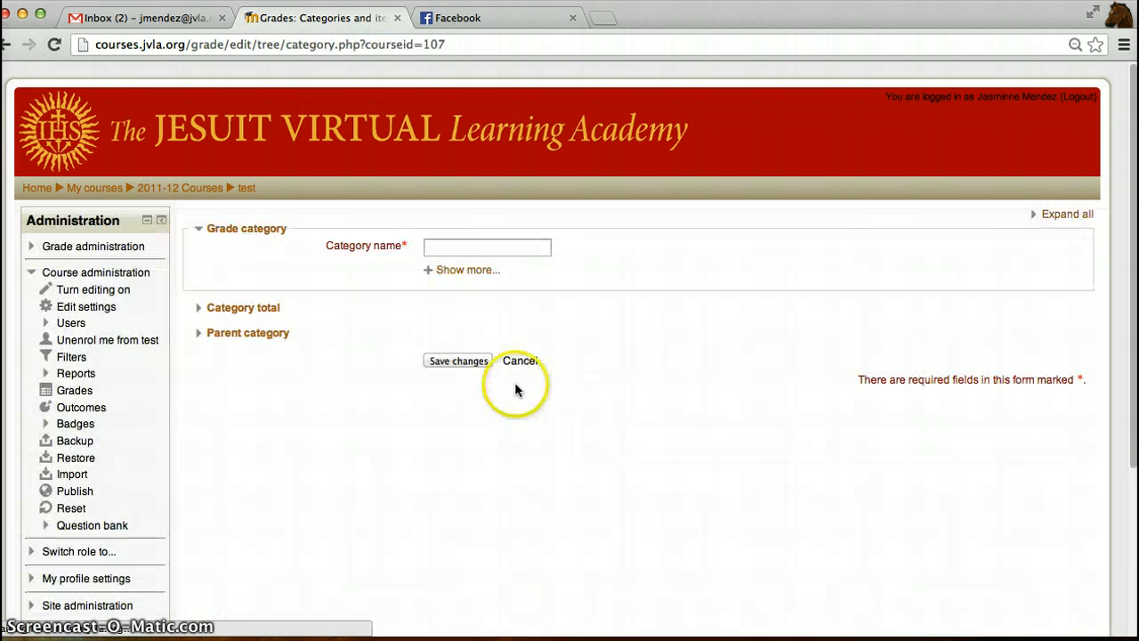
left_click(483, 249)
type("Quizzes")
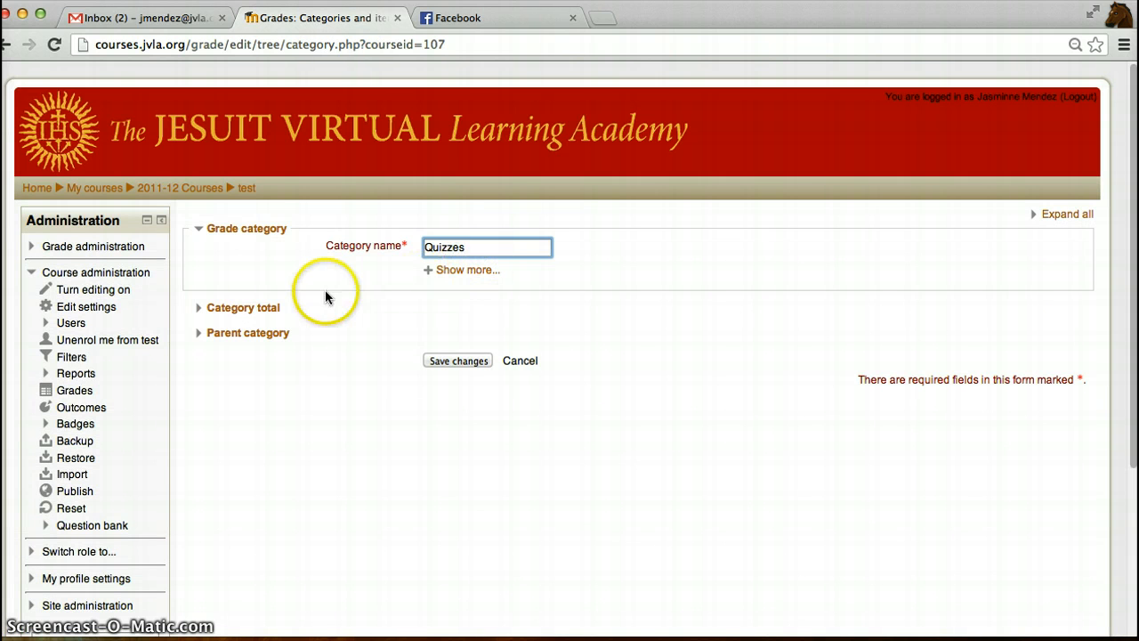
left_click(200, 307)
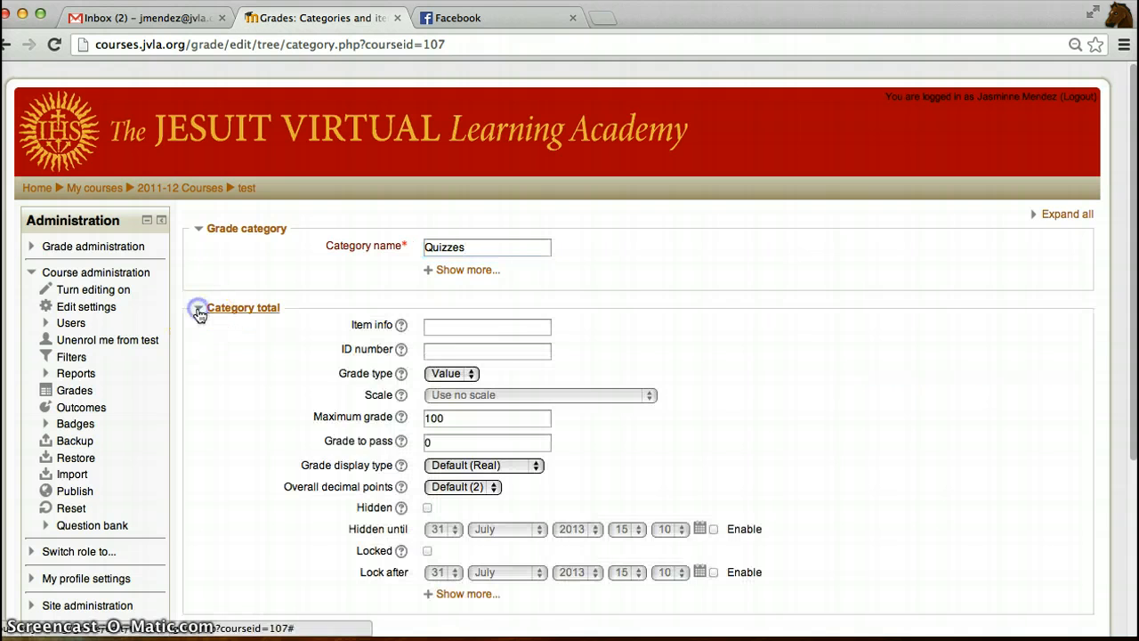
scroll(1118, 247, "down", 2)
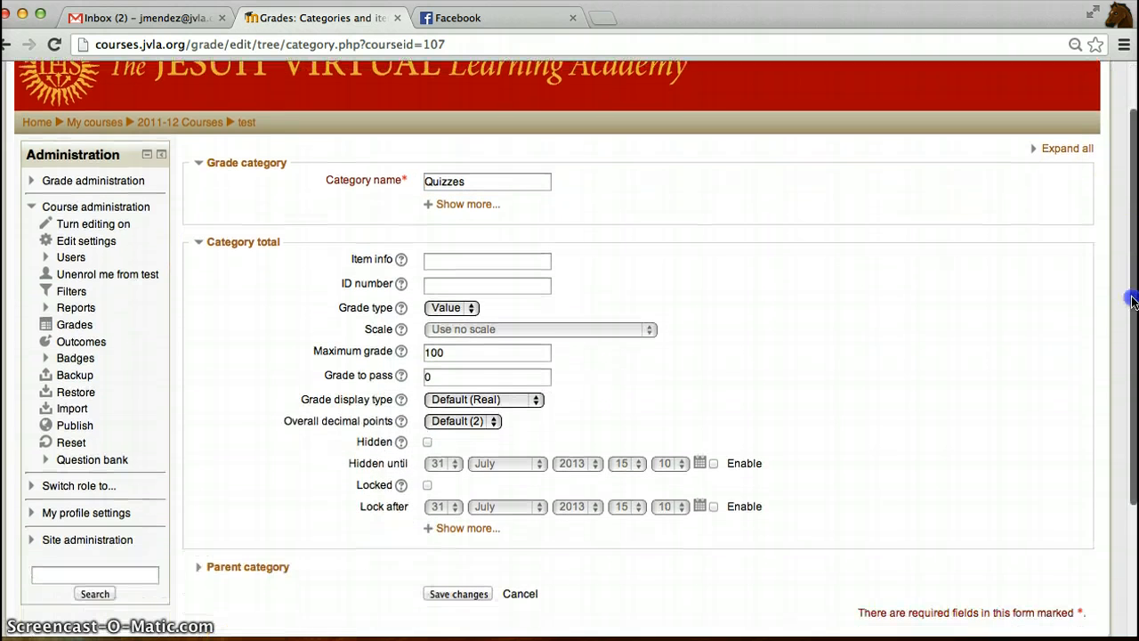
left_click(201, 563)
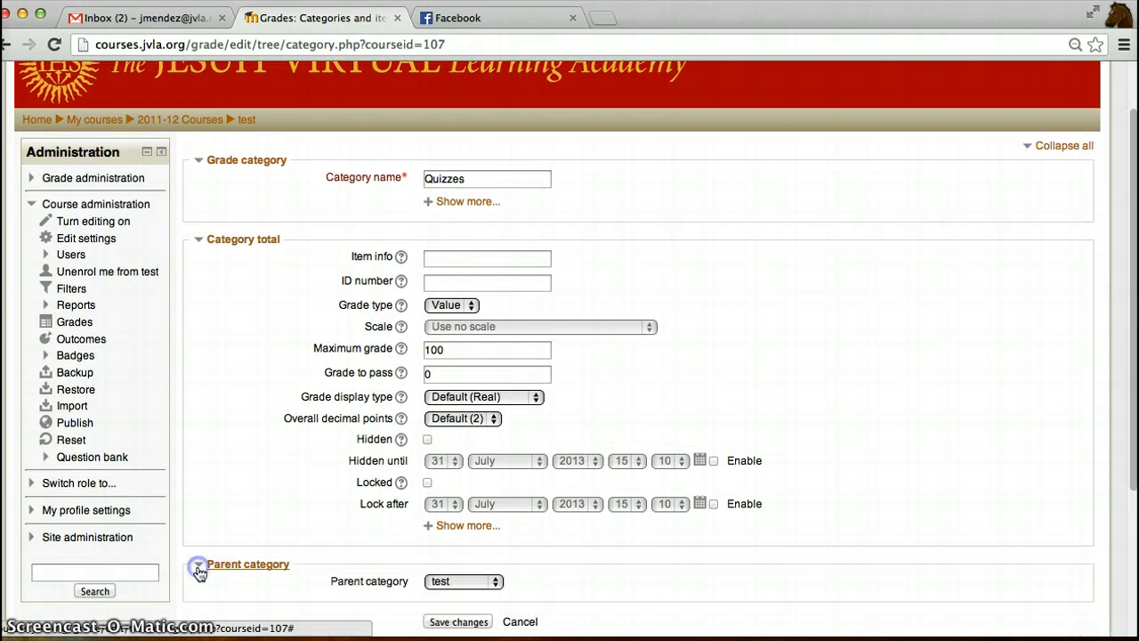
left_click(496, 582)
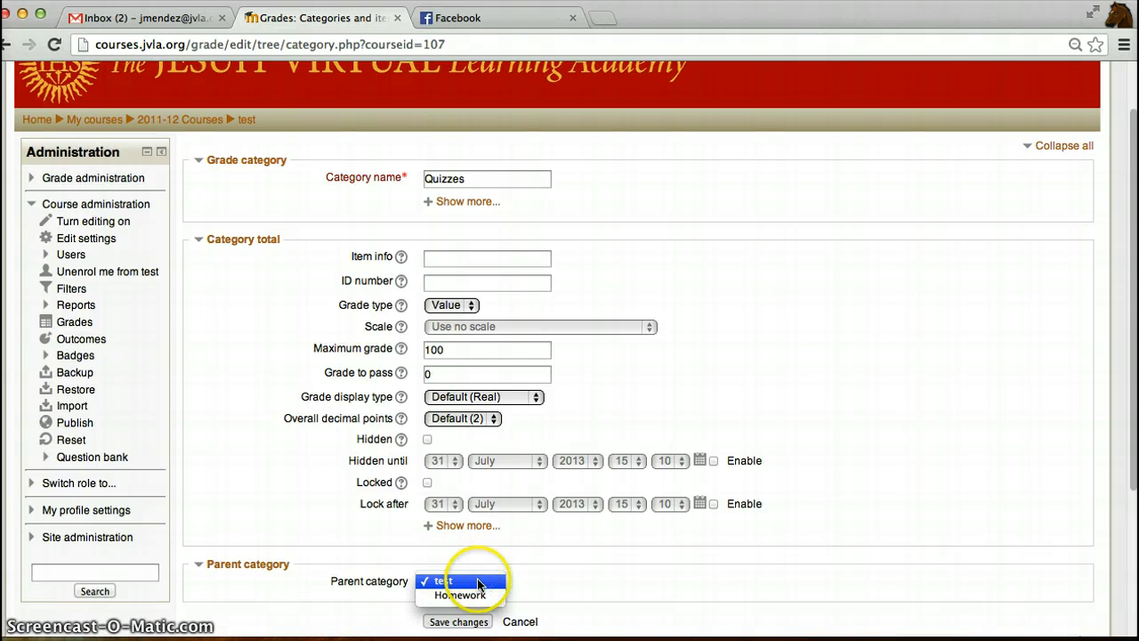
left_click(509, 578)
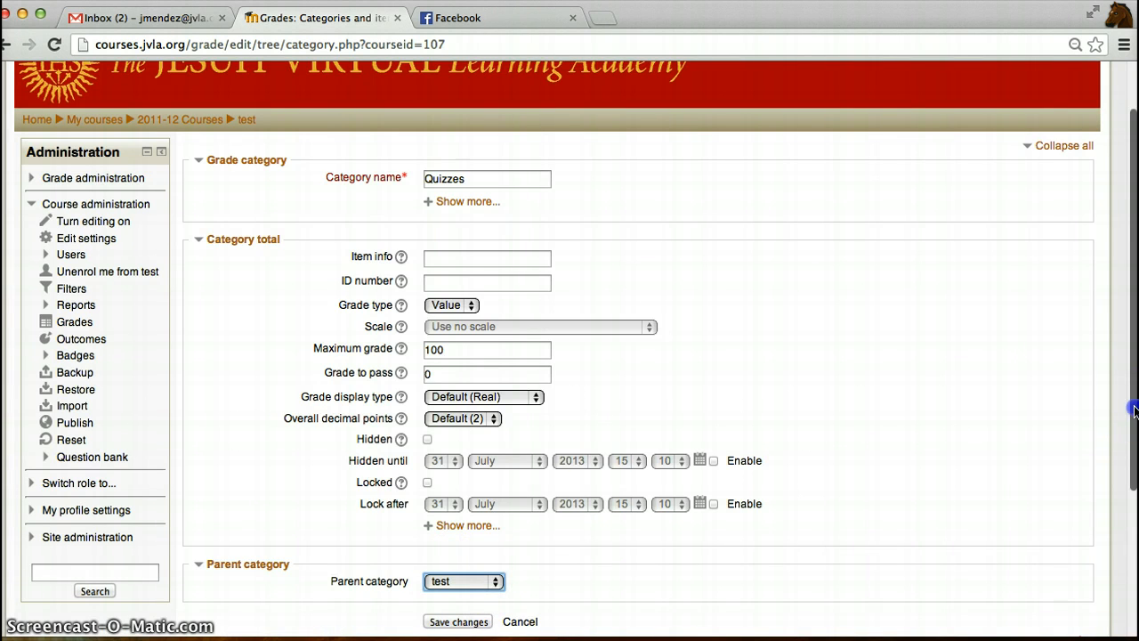
scroll(1122, 400, "down", 2)
left_click(459, 547)
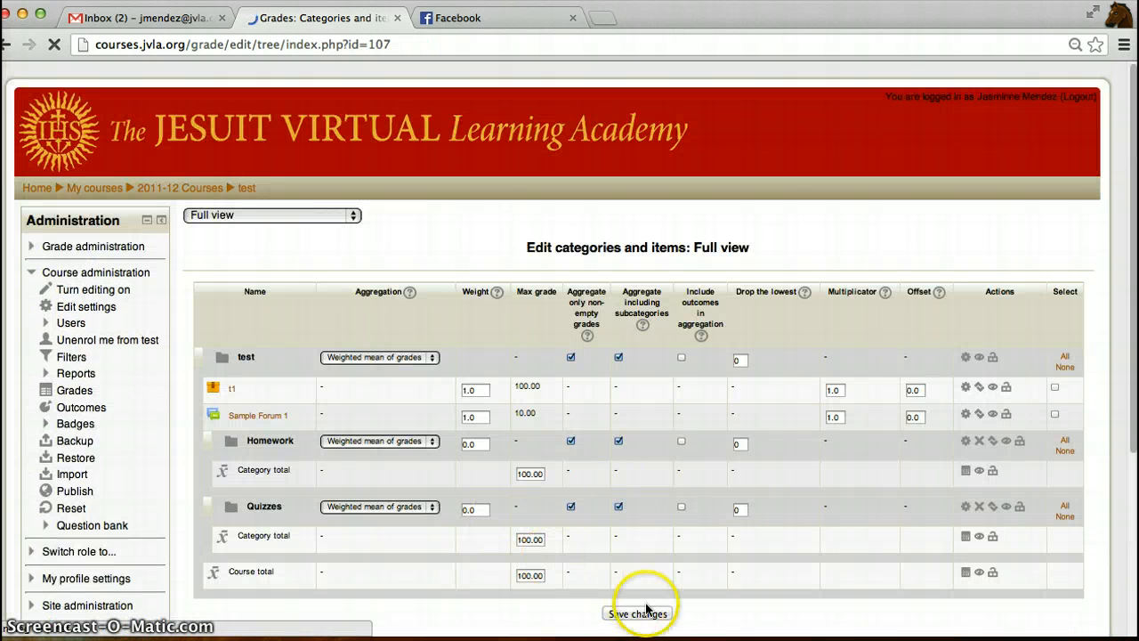
Add a grade category named Tests and save it
scroll(1121, 414, "down", 2)
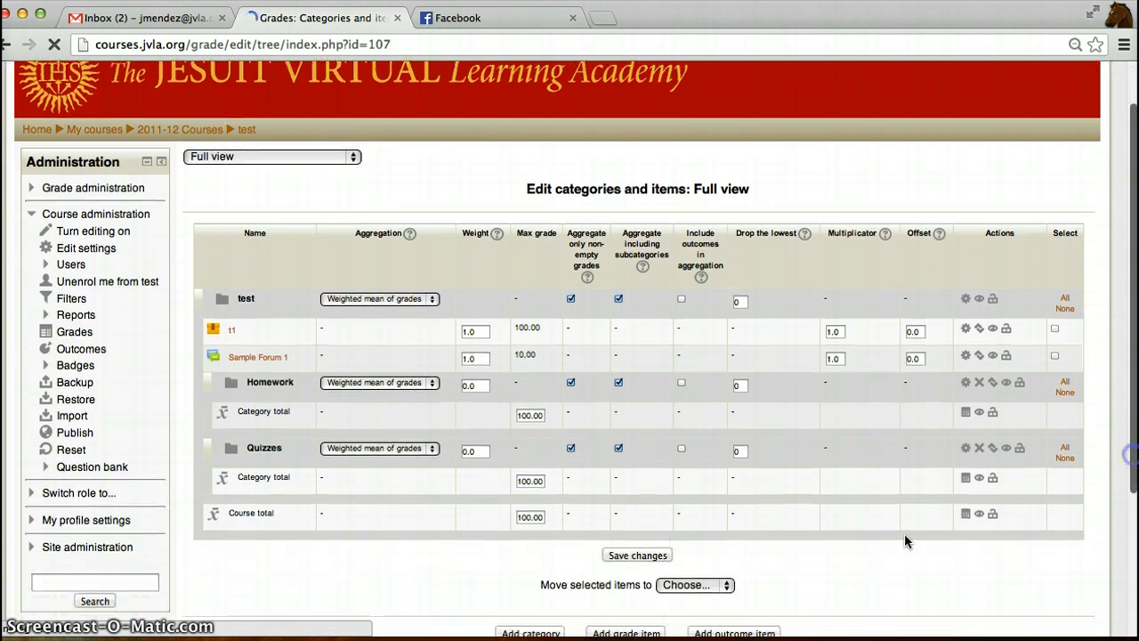
scroll(1124, 472, "down", 1)
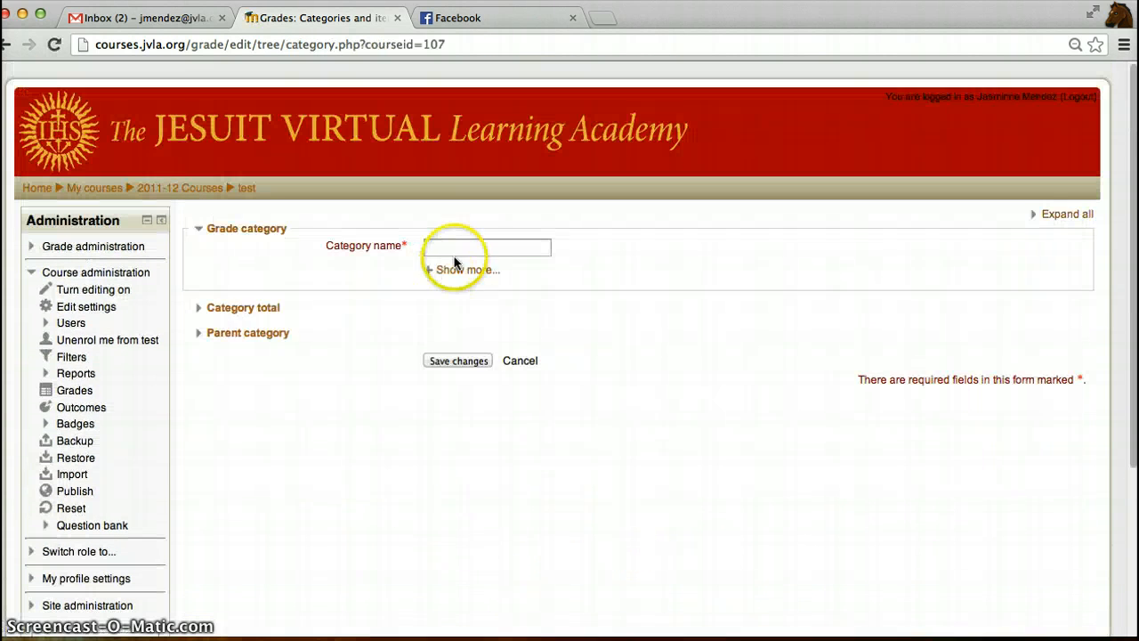
left_click(462, 248)
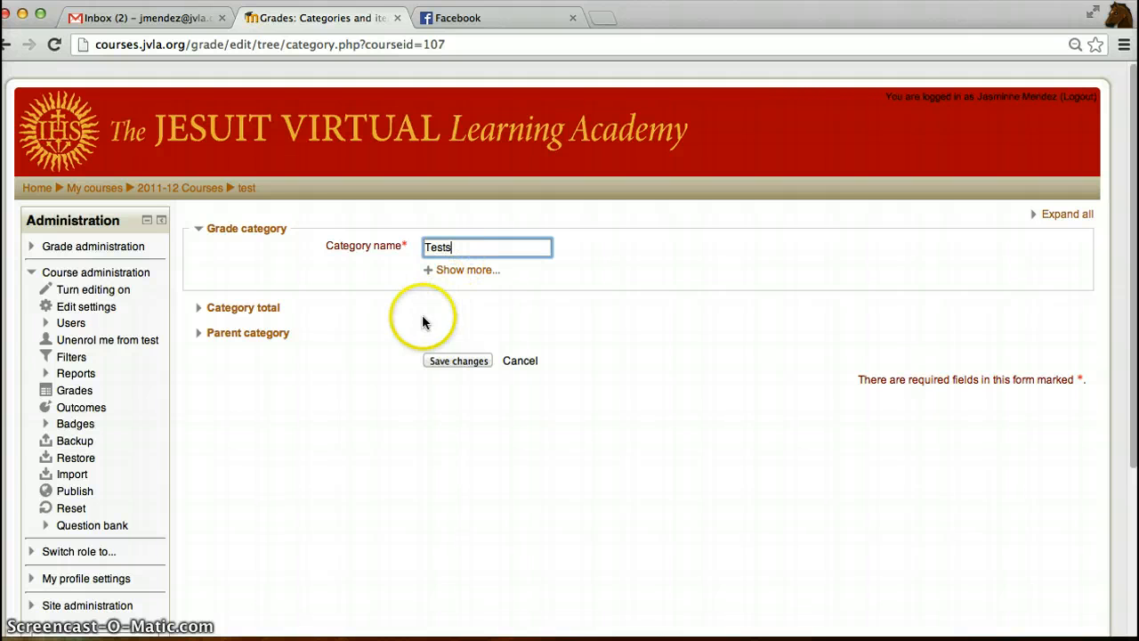
left_click(456, 360)
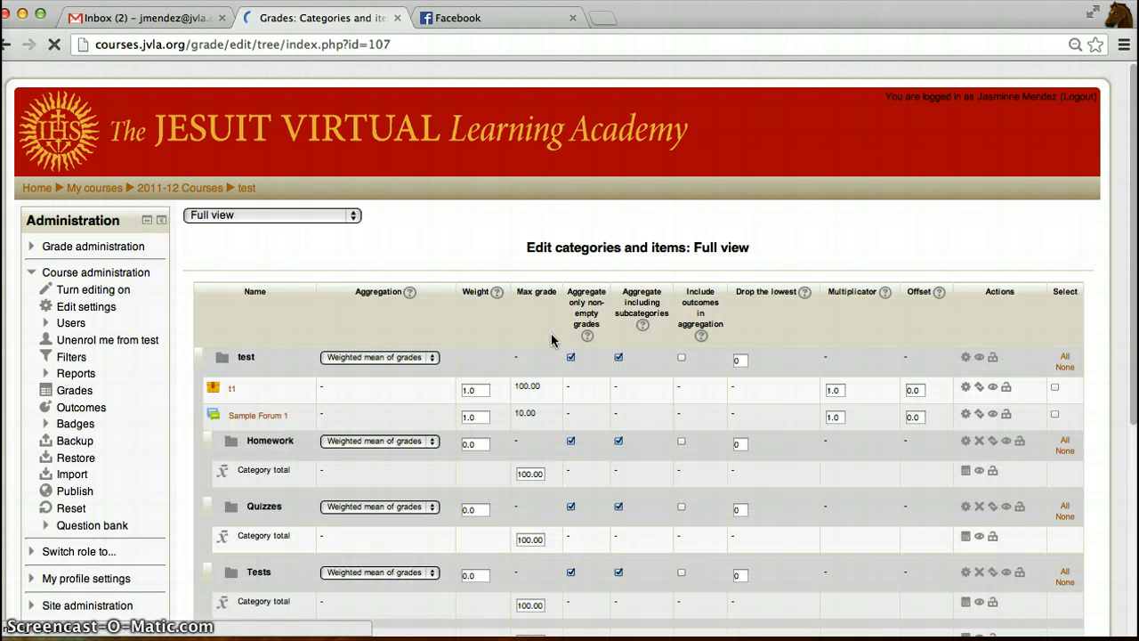
Move the Sample Forum 1 grade item into the Homework category
left_click_drag(1131, 292, 1132, 358)
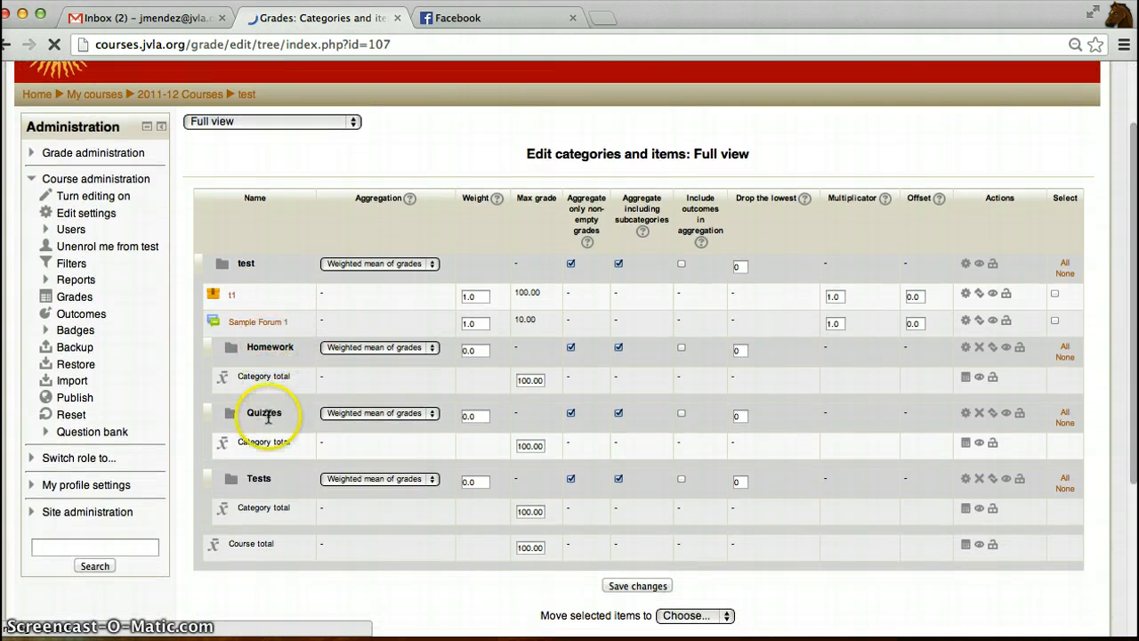
left_click(280, 325)
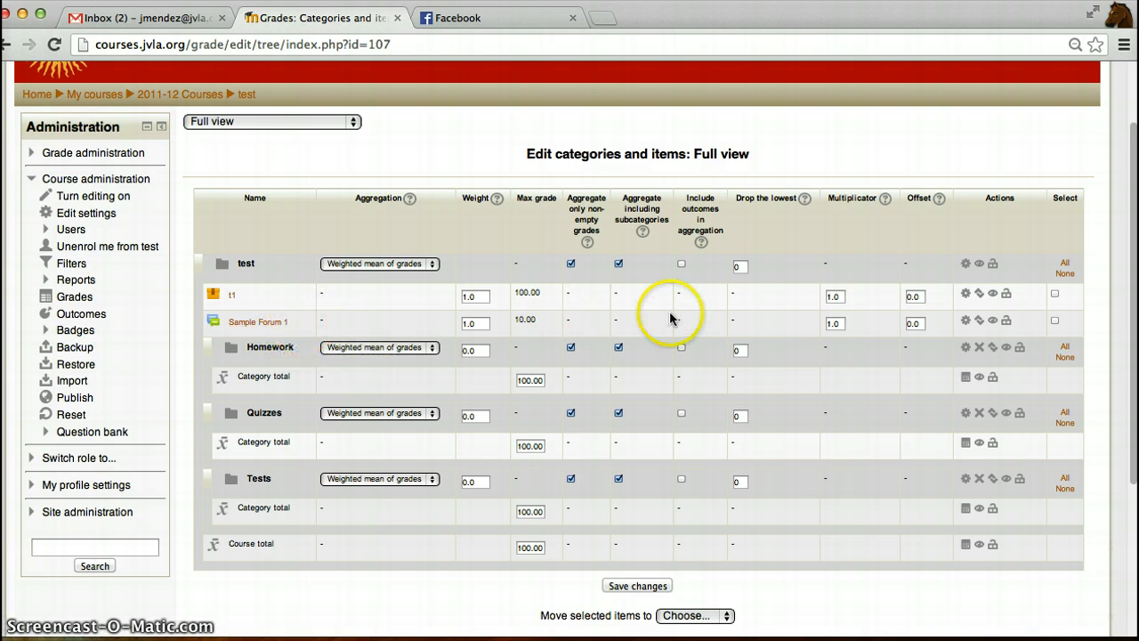
left_click(1055, 321)
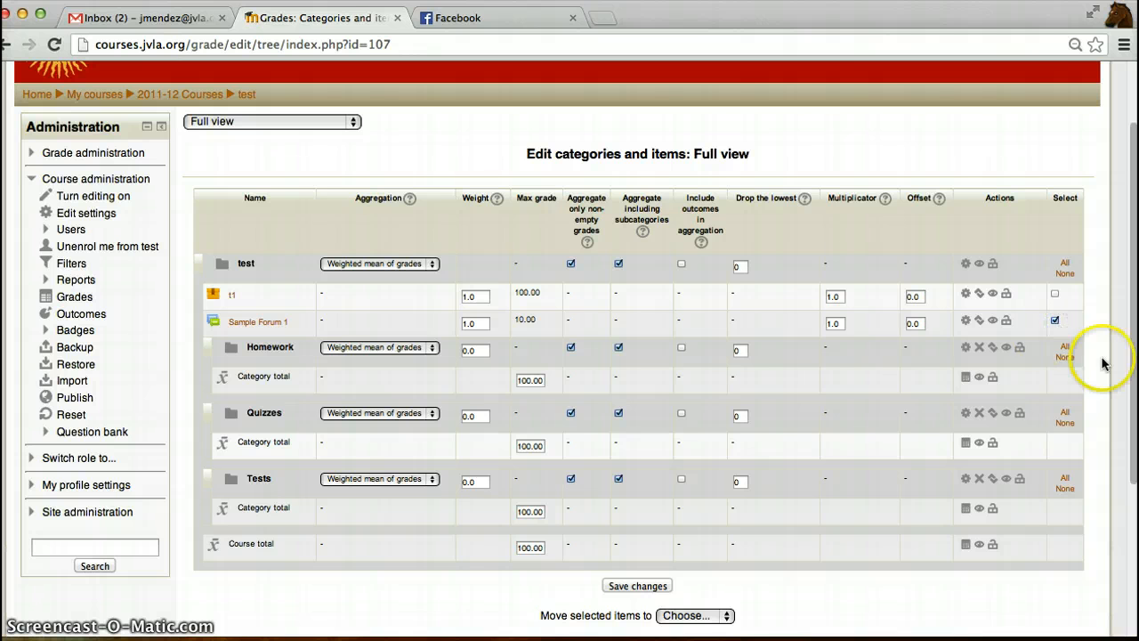
left_click_drag(1133, 359, 1131, 375)
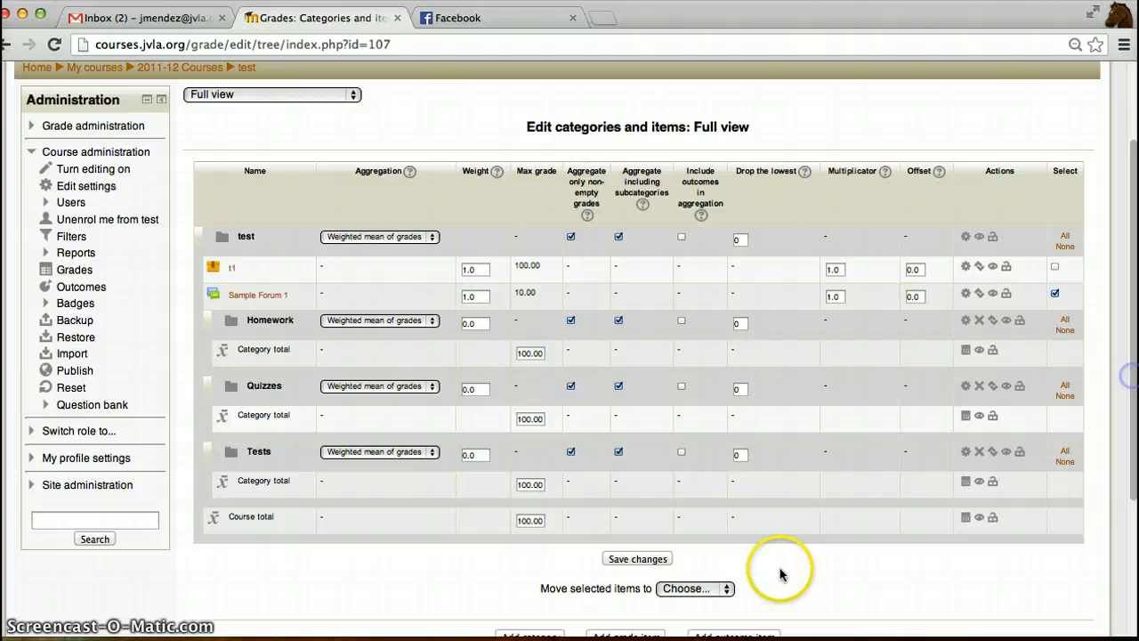
left_click(725, 590)
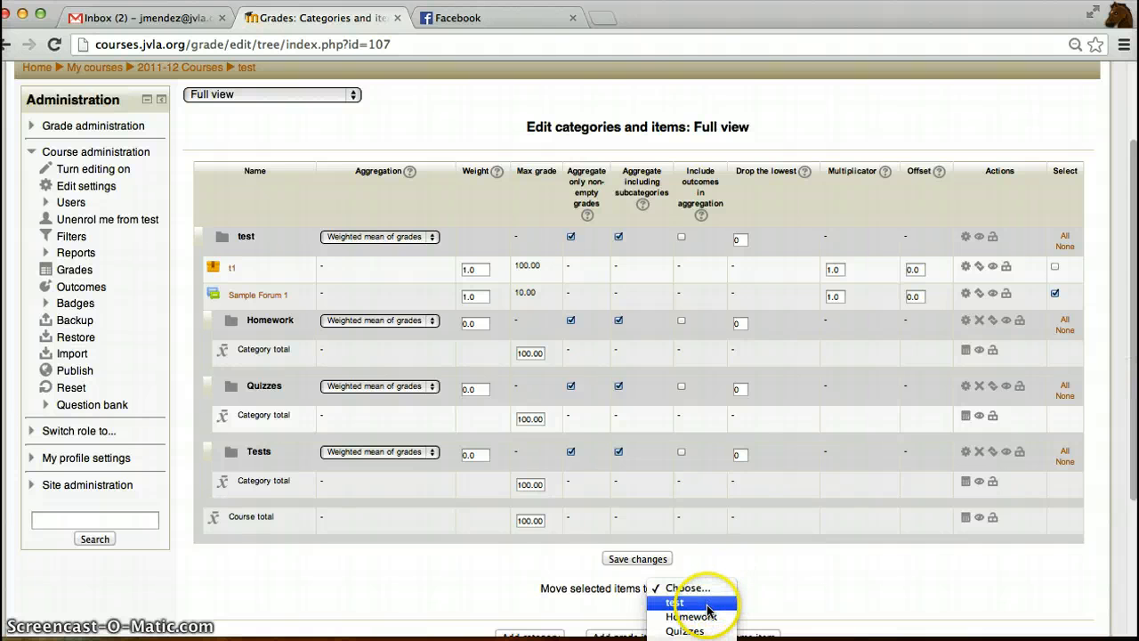
left_click(709, 616)
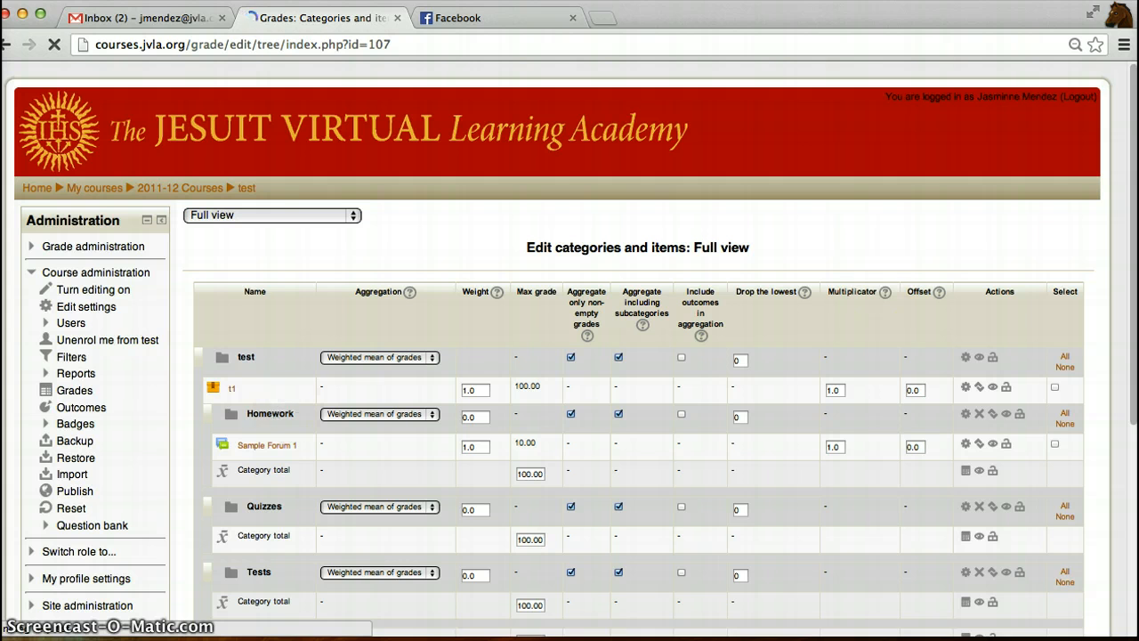
Add a grade item named Group Project with a maximum grade of 50 in the Tests category and save it
scroll(883, 357, "down", 3)
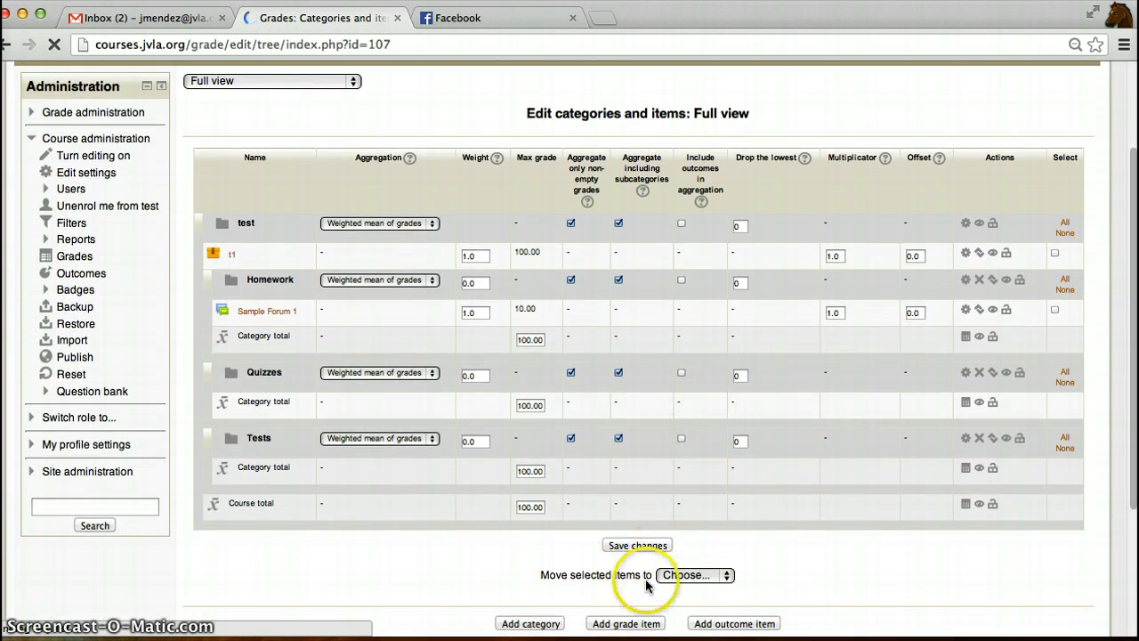
left_click(648, 623)
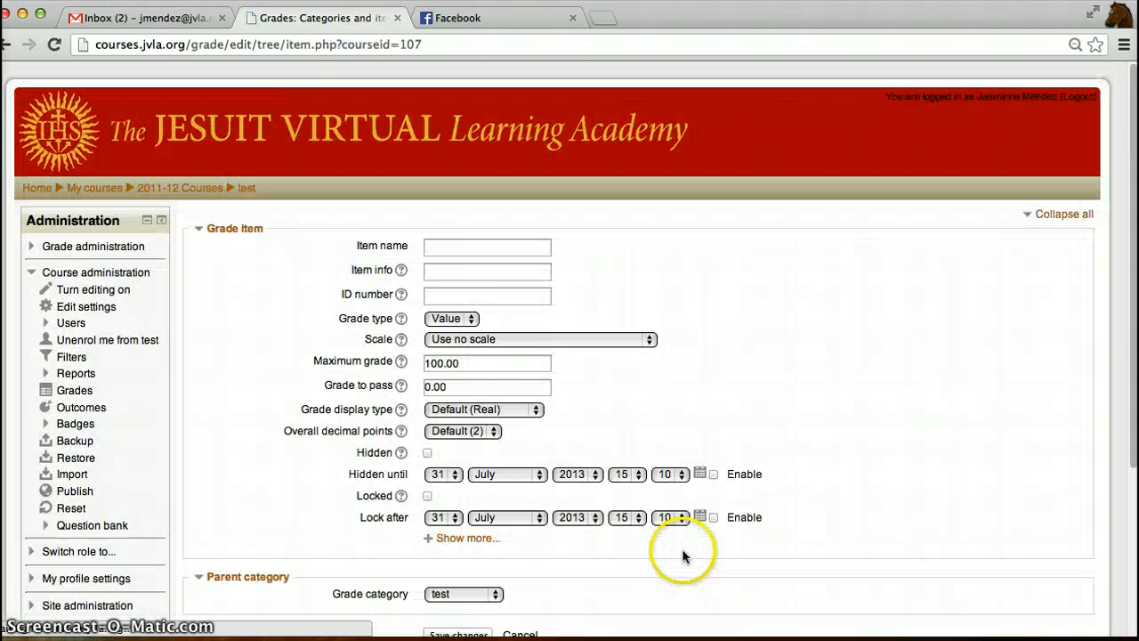
left_click(500, 252)
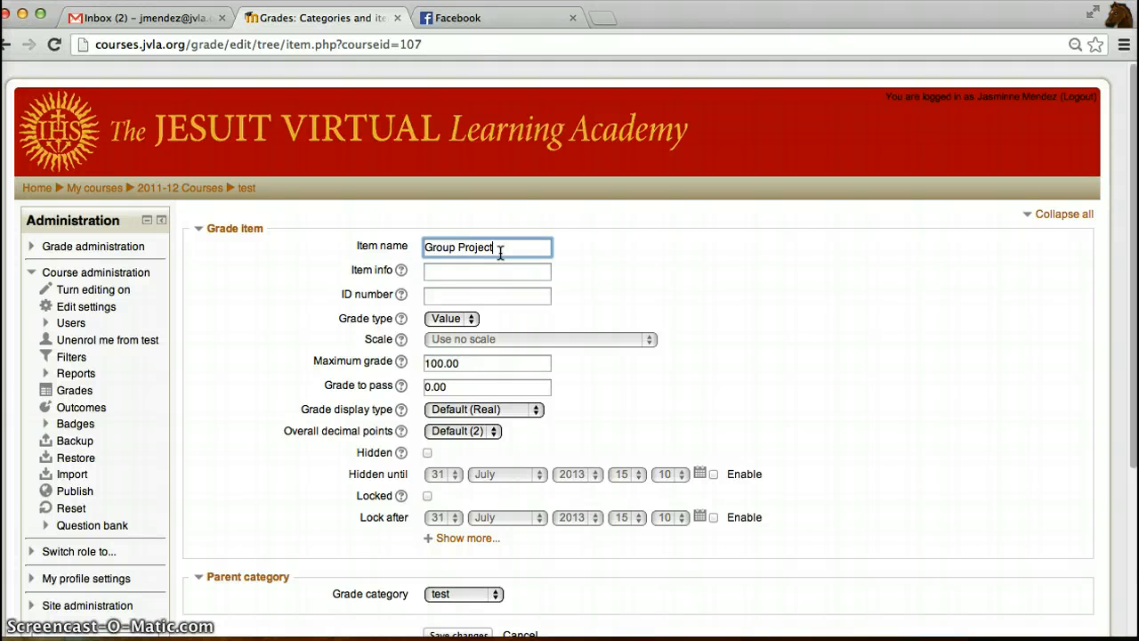
left_click(430, 362)
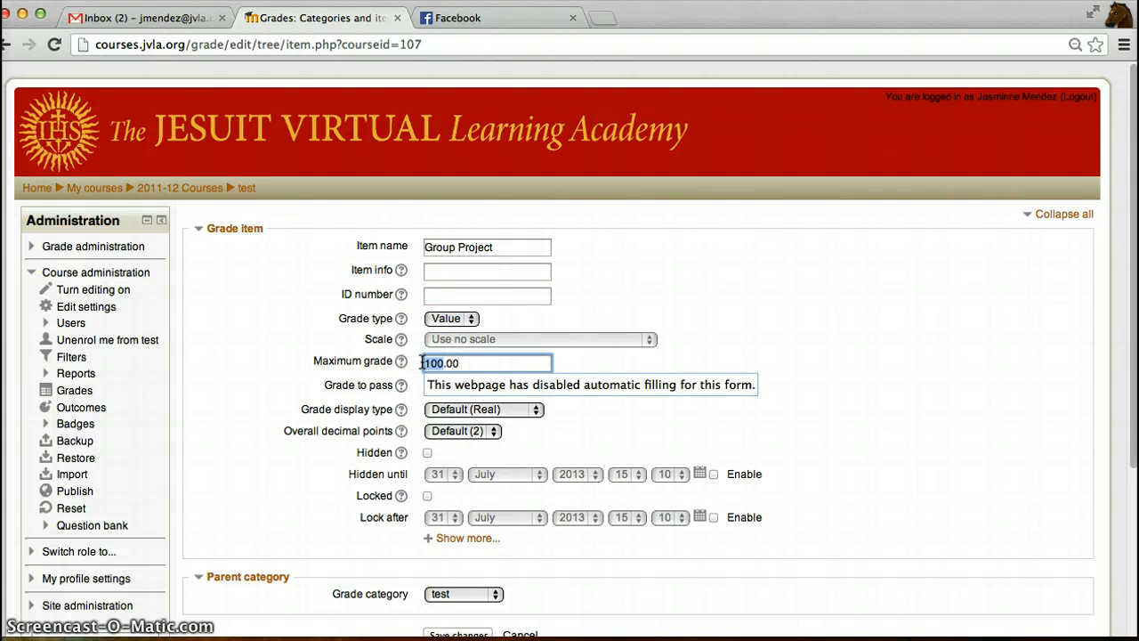
type("50")
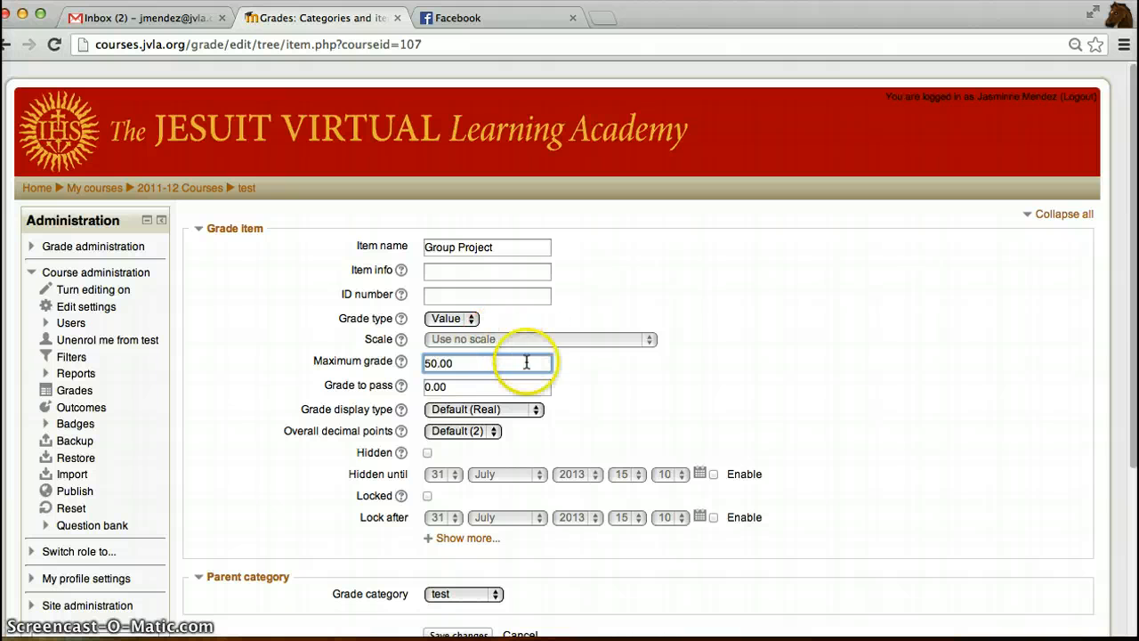
left_click_drag(1132, 327, 1132, 367)
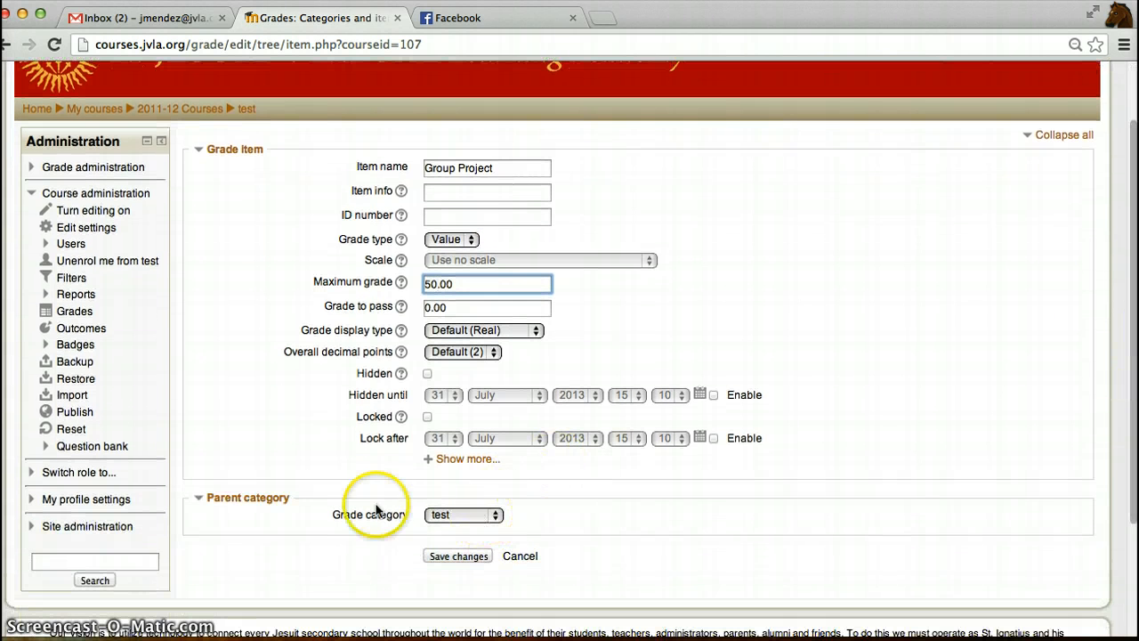
left_click(498, 519)
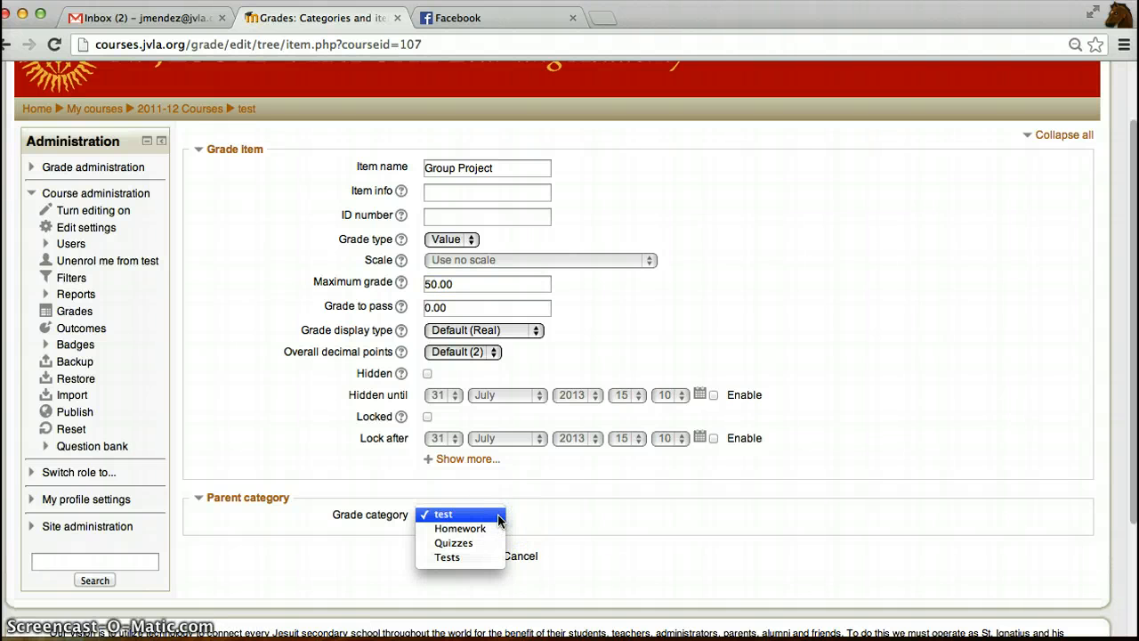
left_click(464, 555)
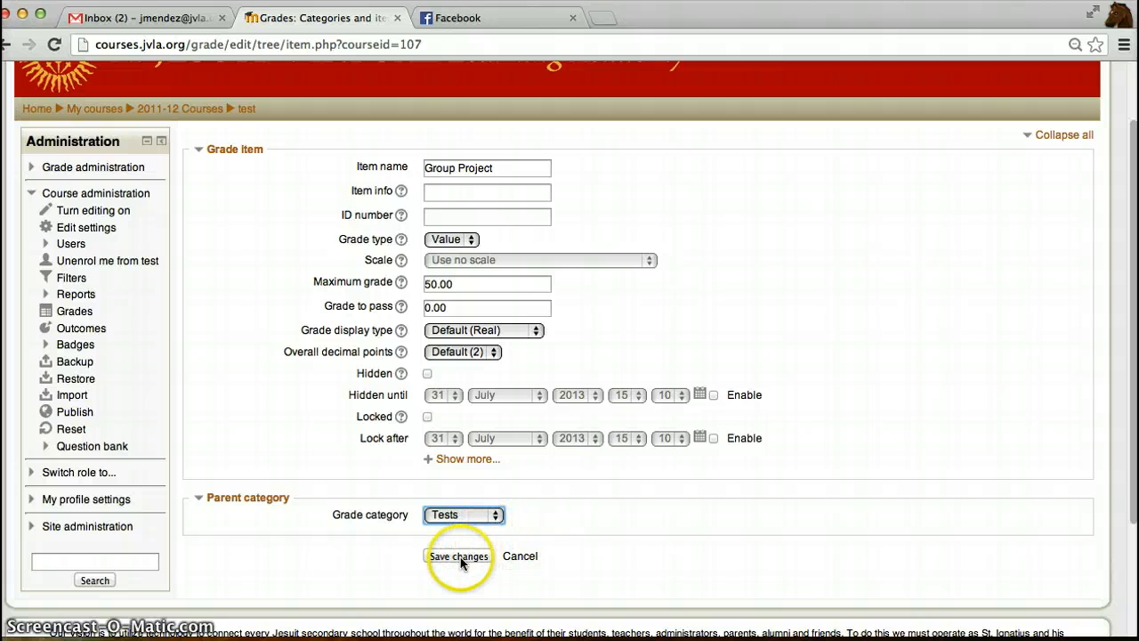
left_click(459, 556)
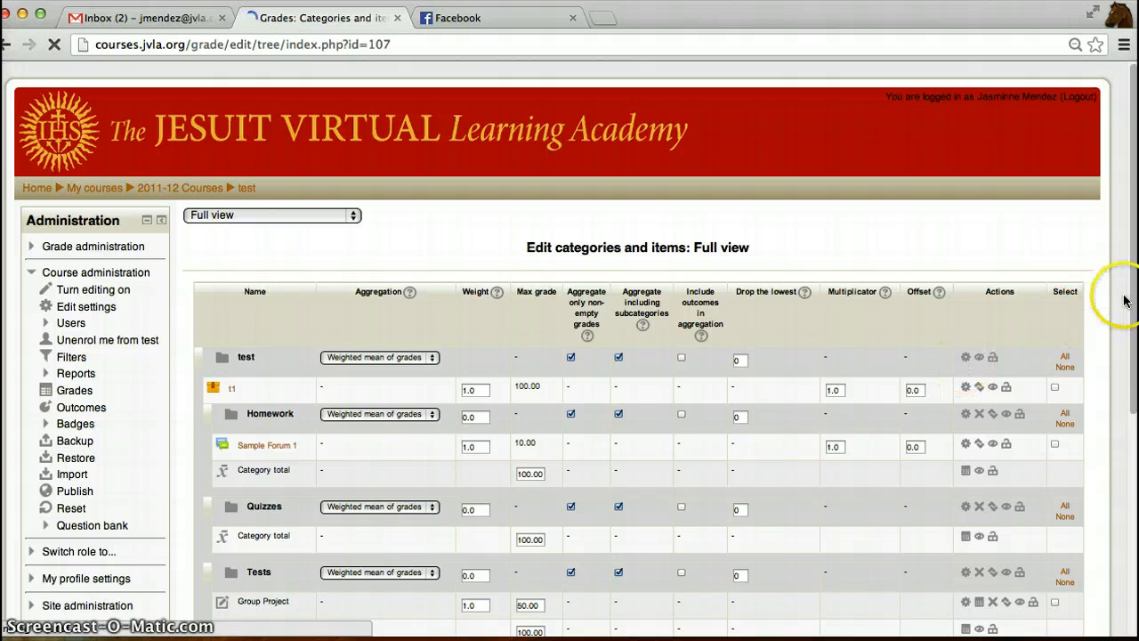
Set the weights of the Homework, Quizzes and Tests categories to 33.3 each and save the changes
left_click_drag(1133, 301, 1132, 356)
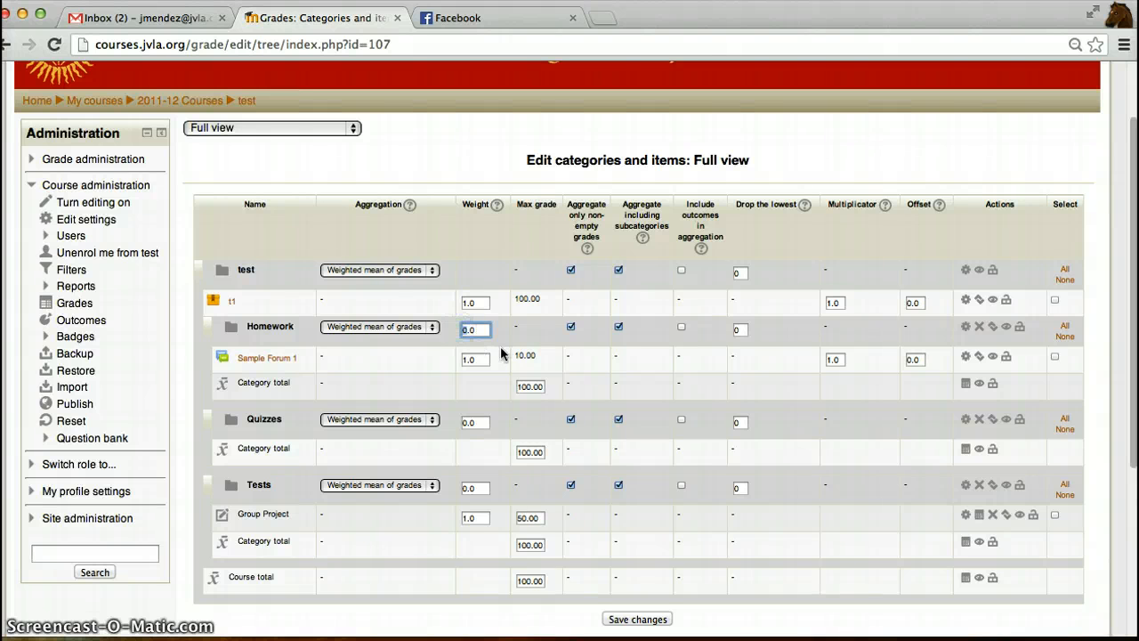
left_click(485, 328)
left_click_drag(476, 360, 459, 360)
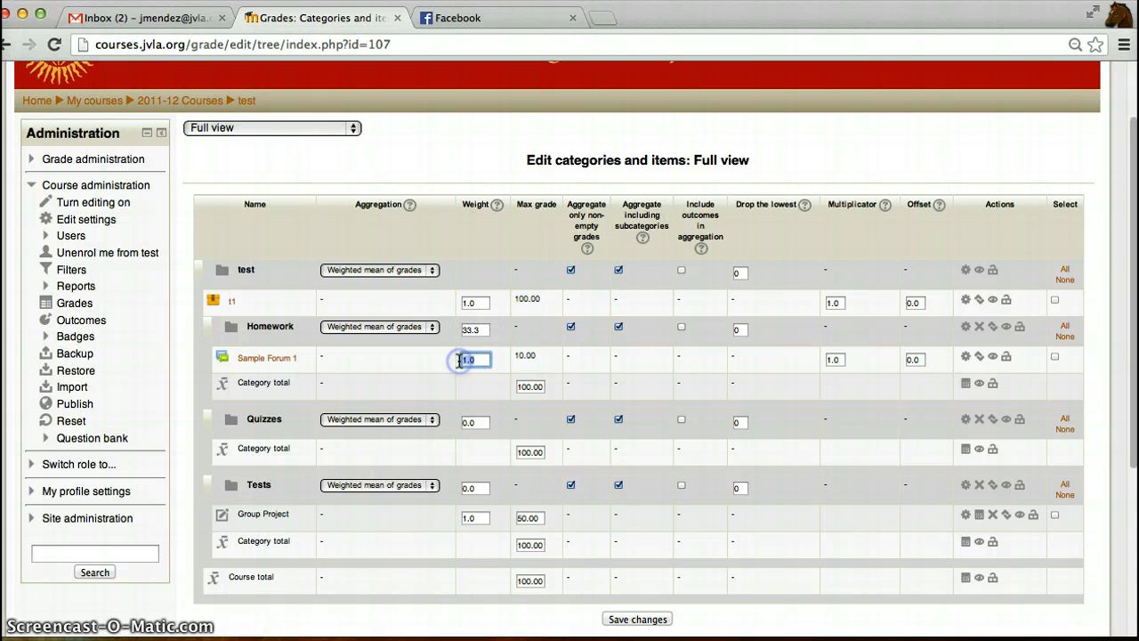
left_click_drag(476, 422, 444, 423)
type("33")
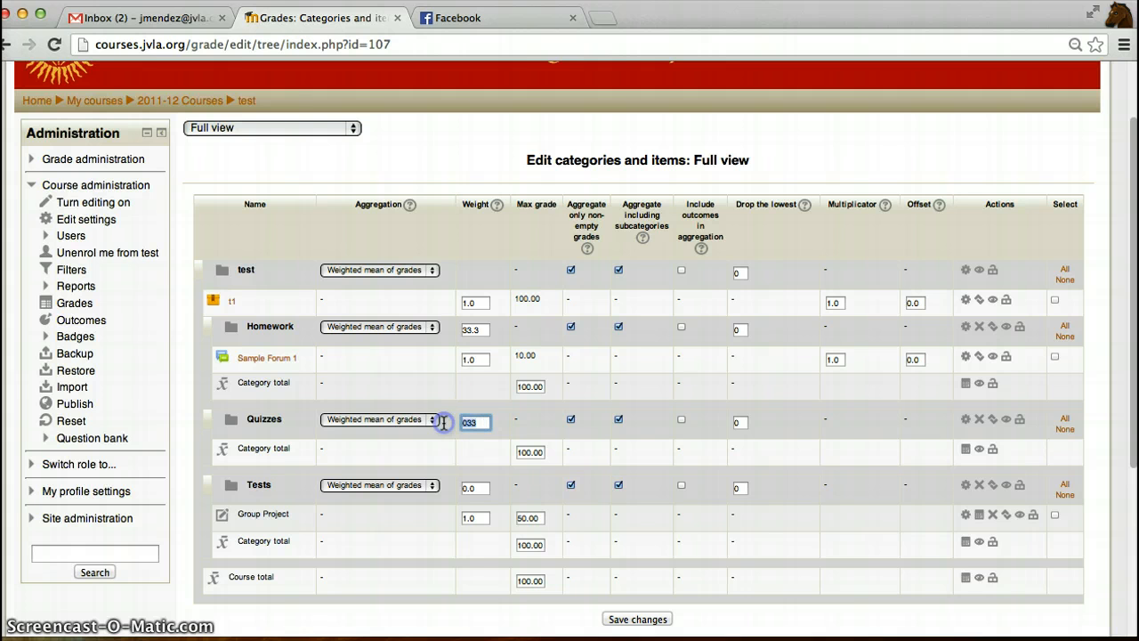
type("33.3")
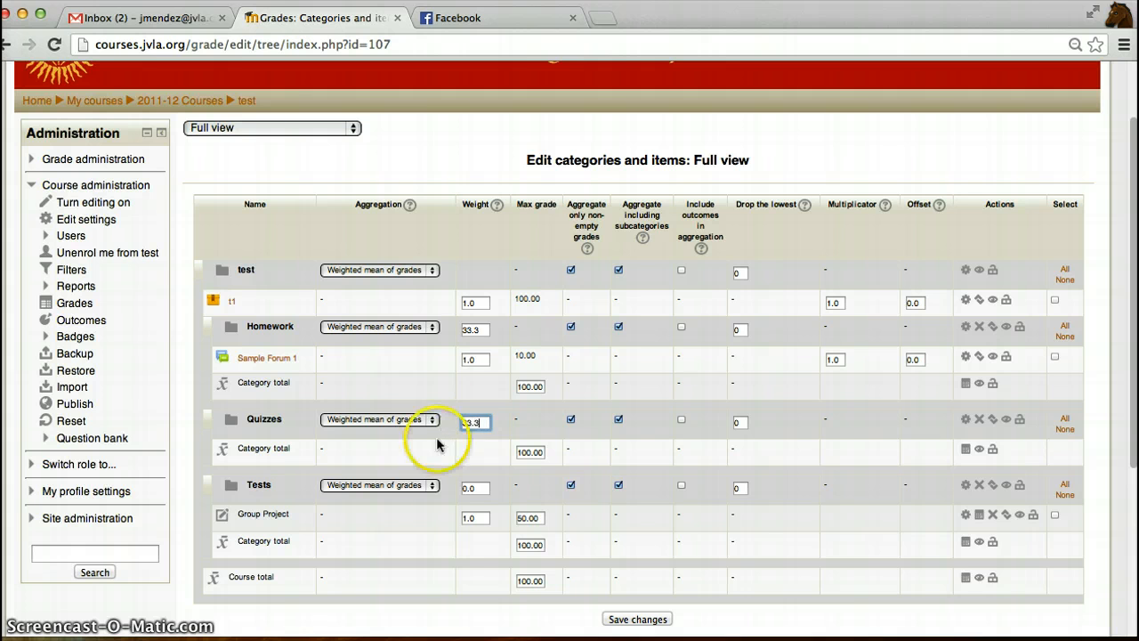
double_click(484, 489)
left_click_drag(484, 489, 460, 489)
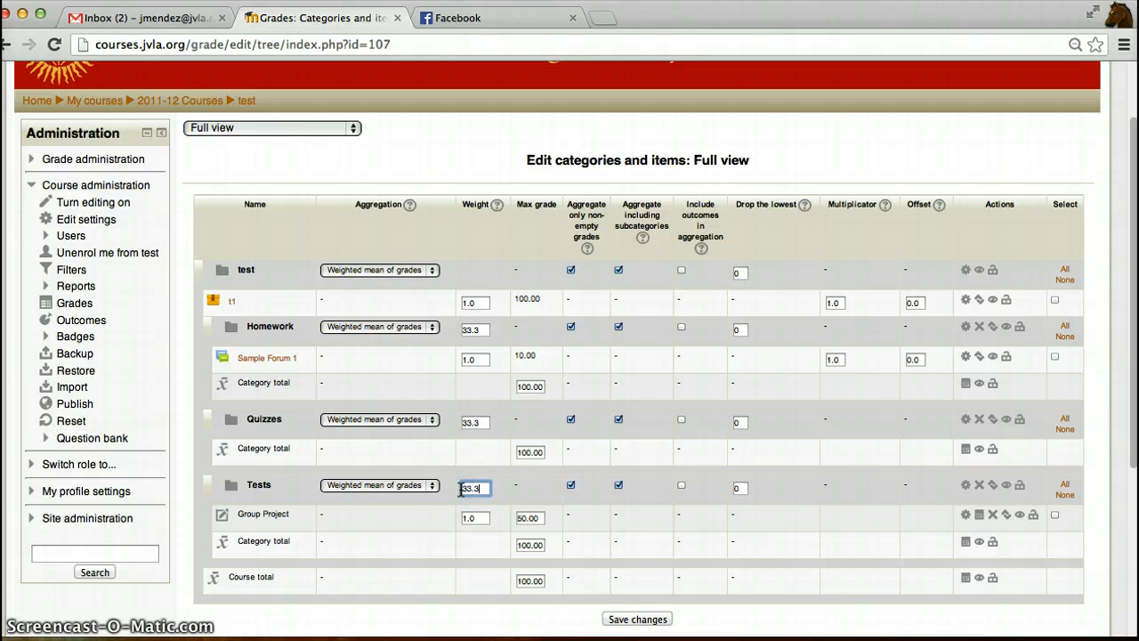
type("33.3")
left_click(637, 618)
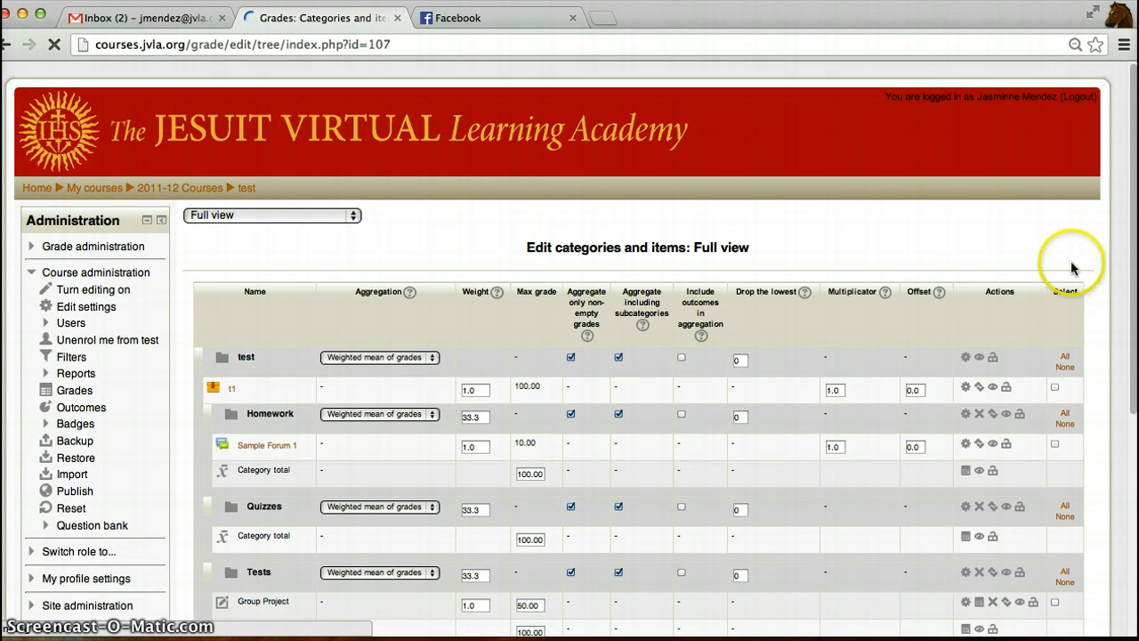
left_click_drag(1132, 276, 1125, 340)
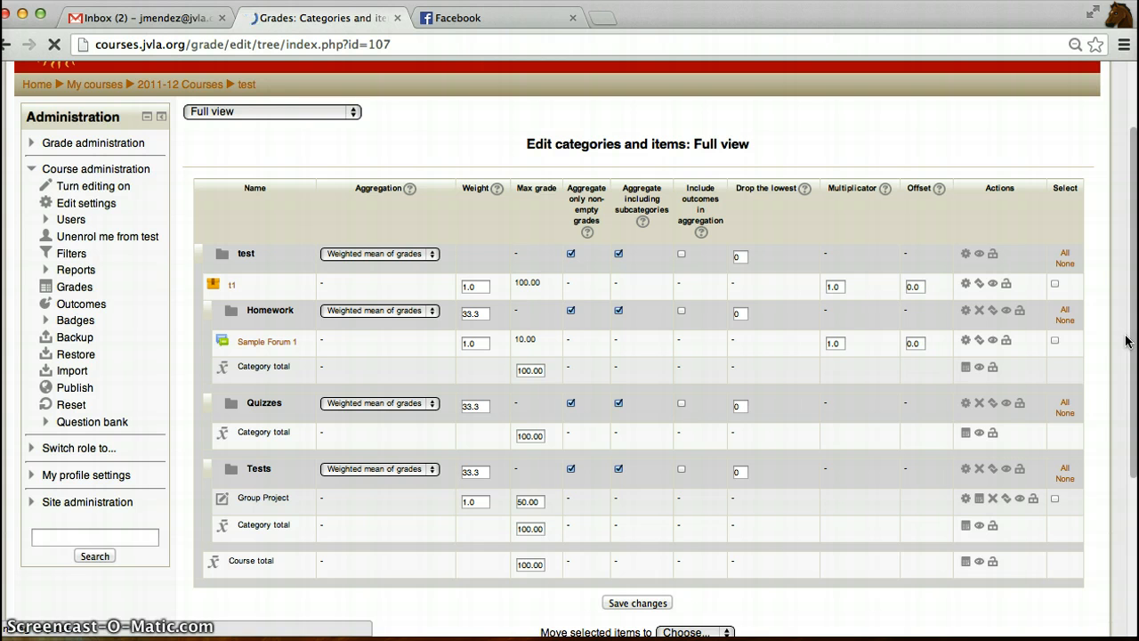
left_click(407, 475)
left_click(452, 471)
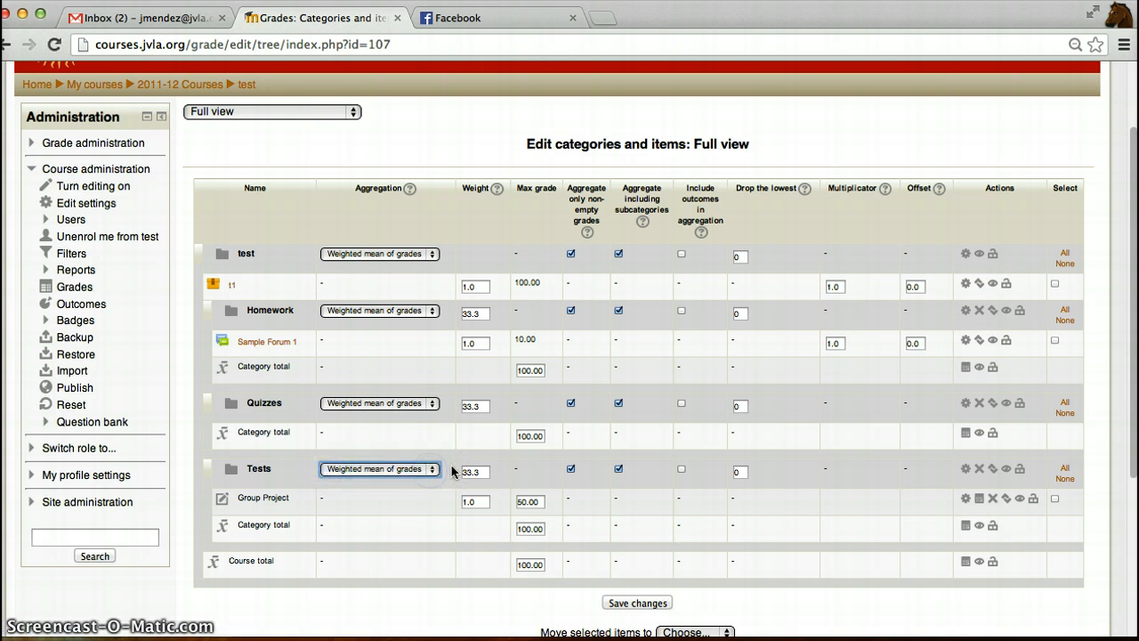
left_click(471, 471)
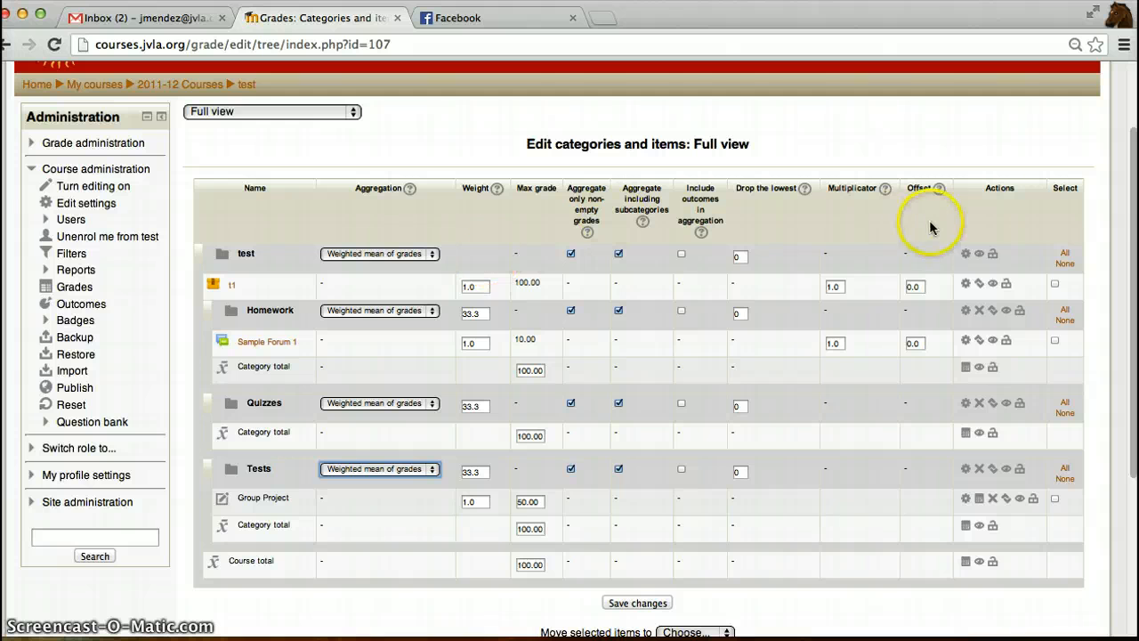
mouse_move(1130, 216)
left_mouse_down()
mouse_move(1130, 241)
mouse_move(1130, 216)
left_mouse_up()
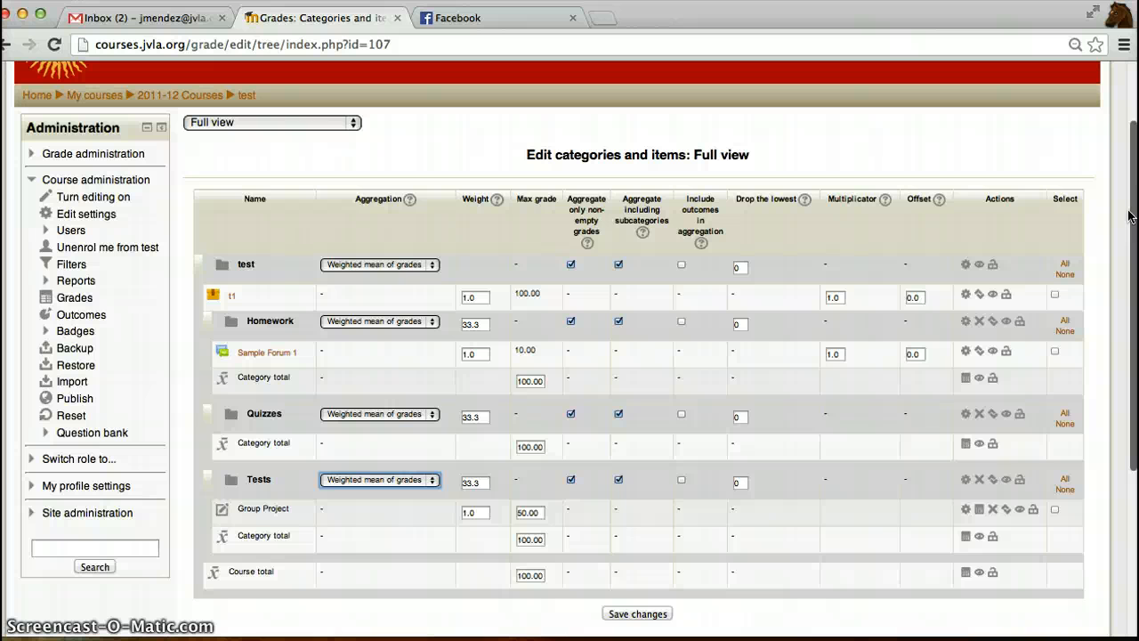
left_click(263, 358)
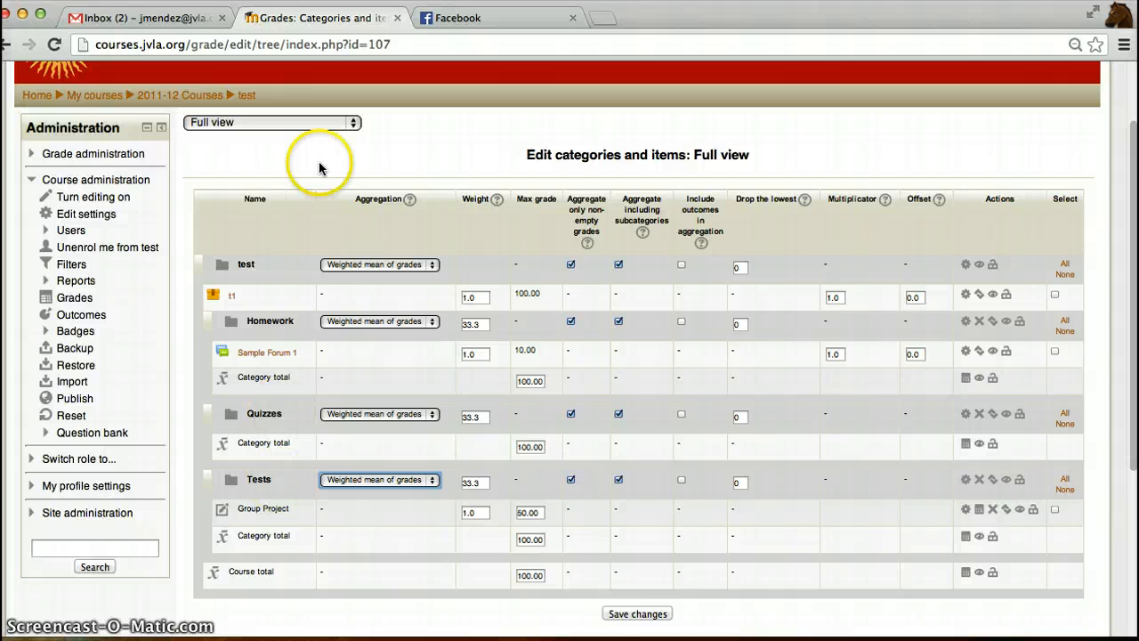
Switch the categories and items page to Simple view and look over the weights and maximum grades
left_click(355, 125)
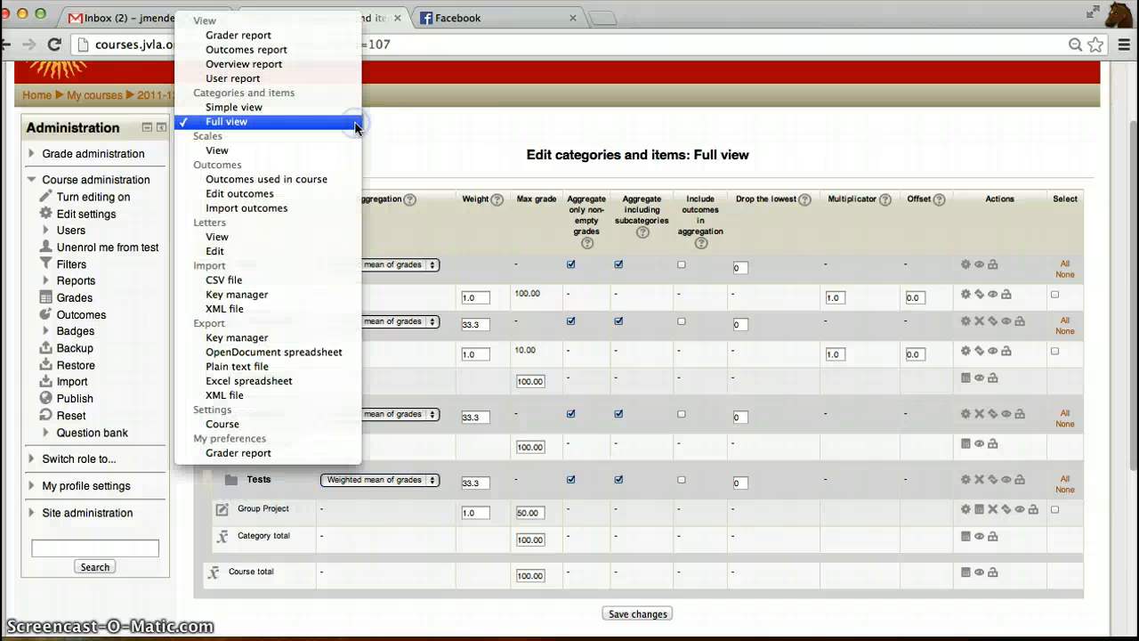
left_click(309, 107)
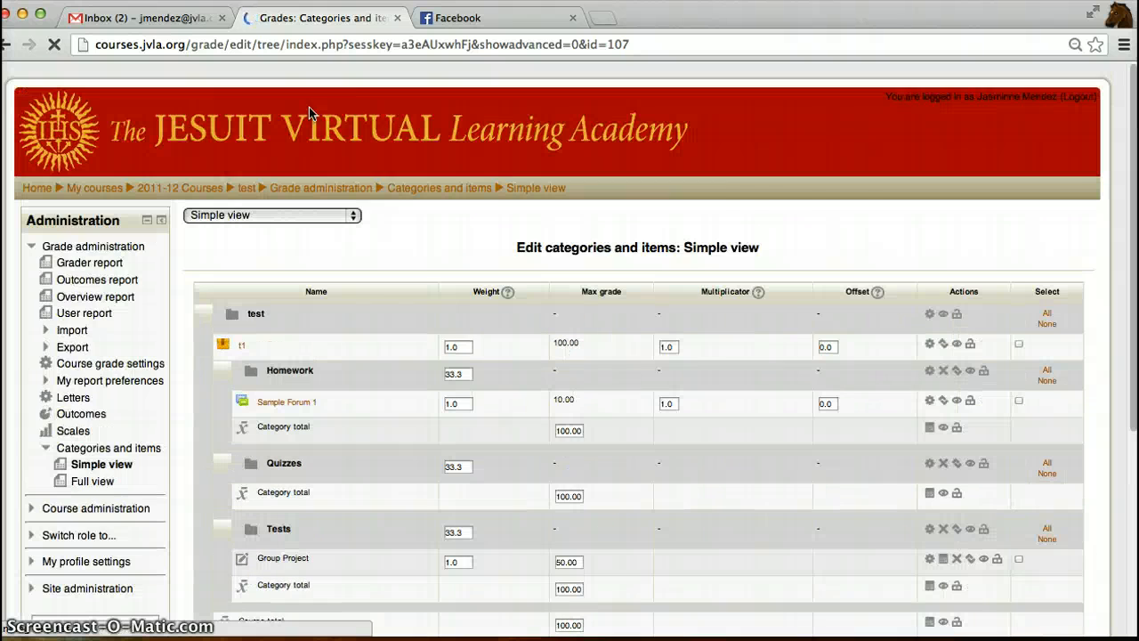
scroll(1128, 200, "down", 2)
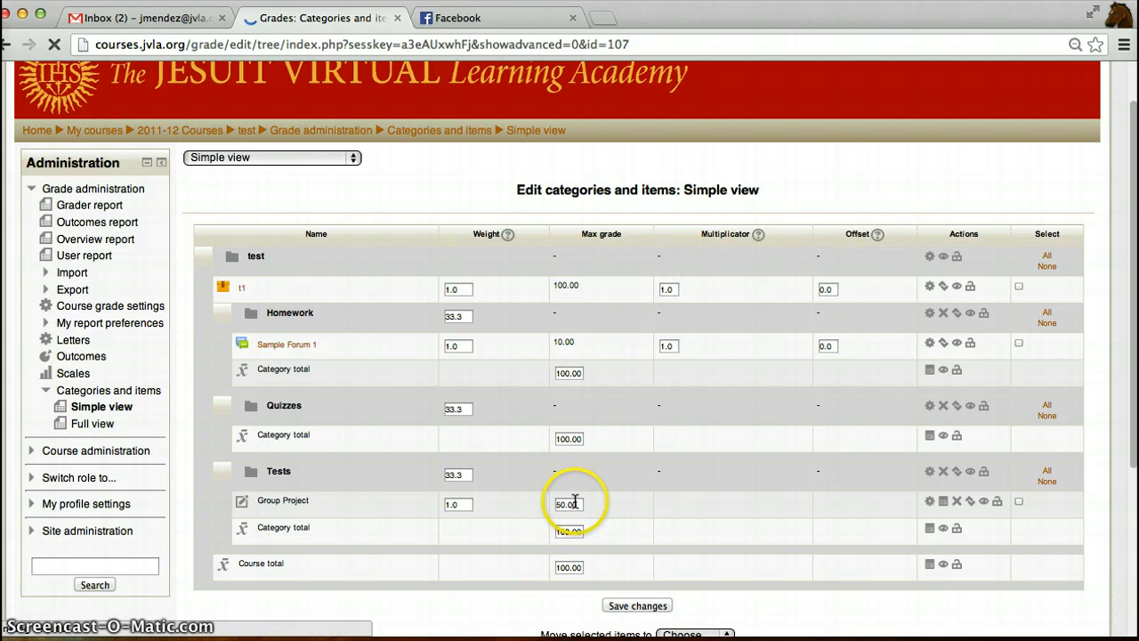
Open the User report for all participants and display another participant's grades
left_click(354, 157)
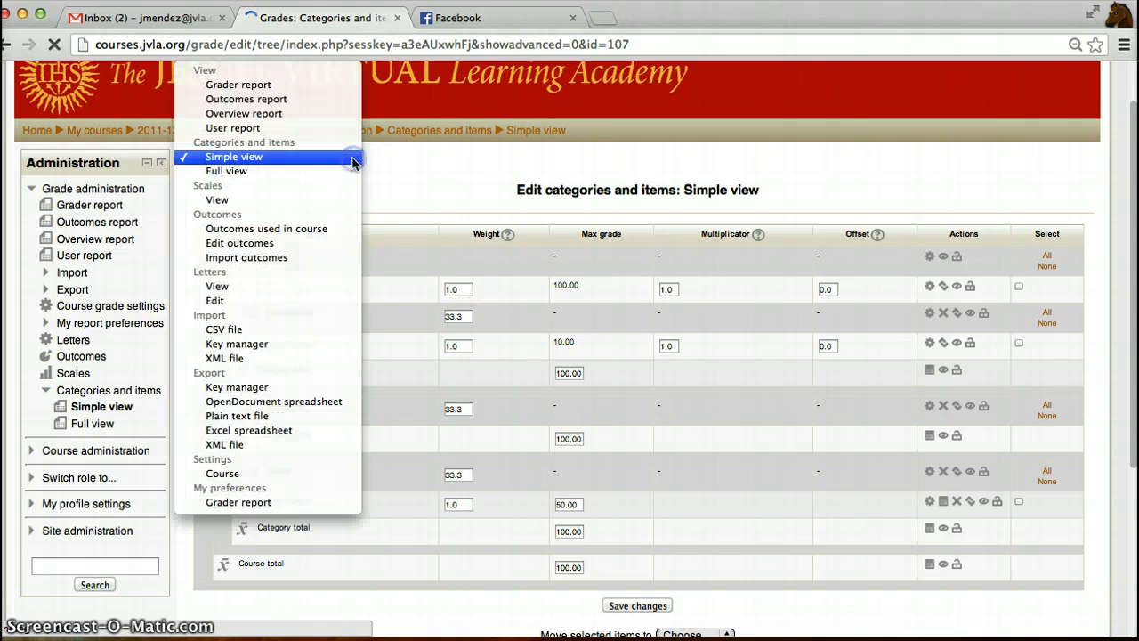
left_click(293, 128)
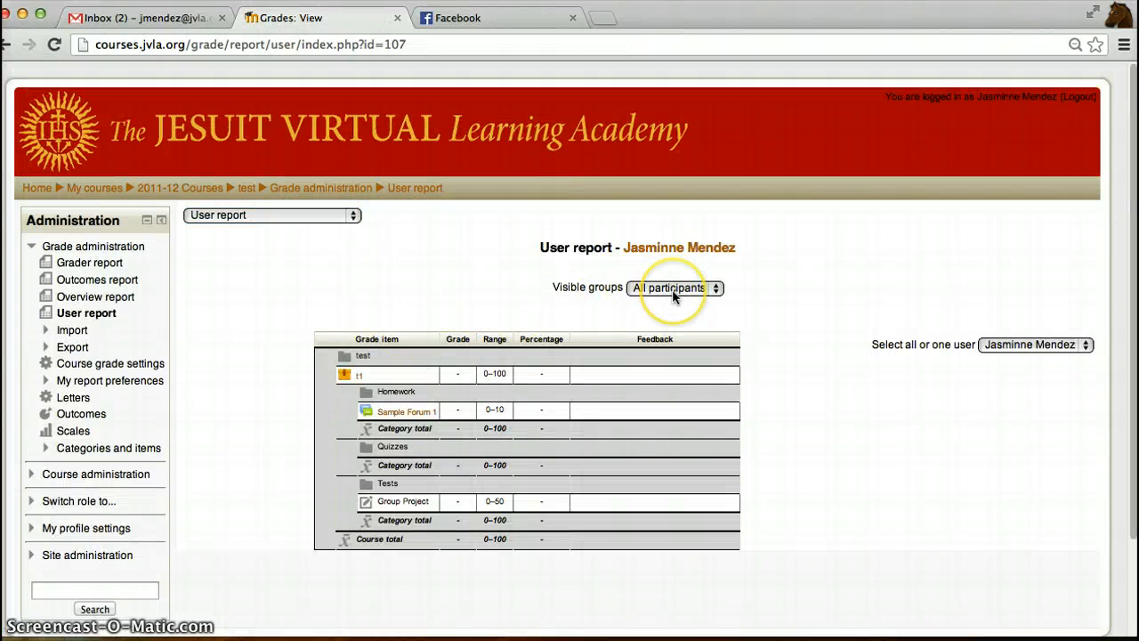
left_click(721, 290)
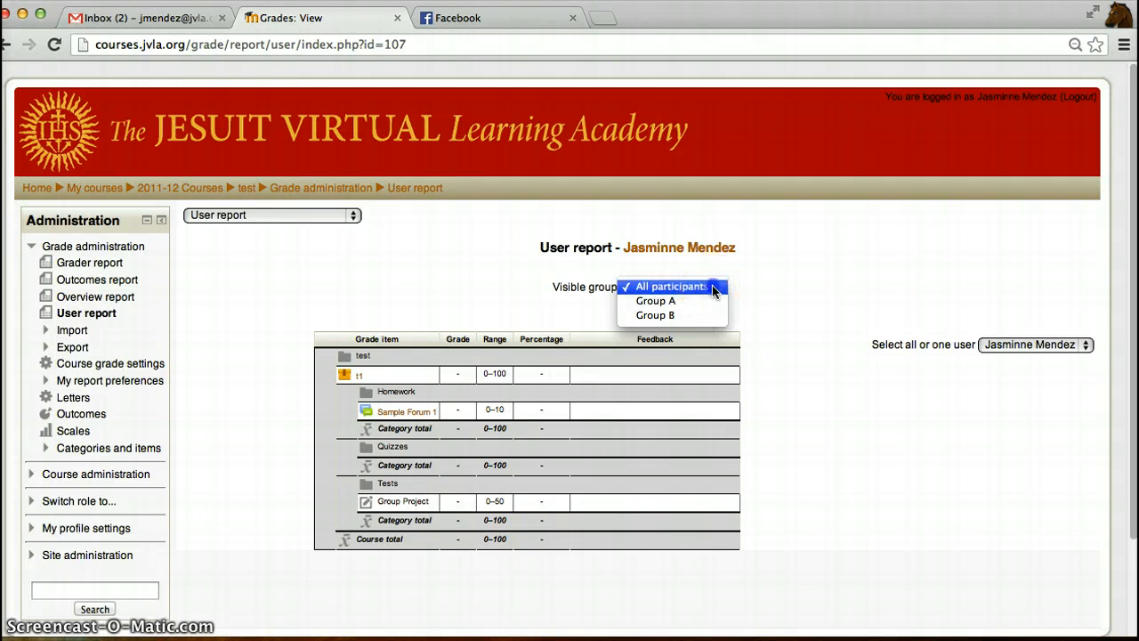
left_click(711, 286)
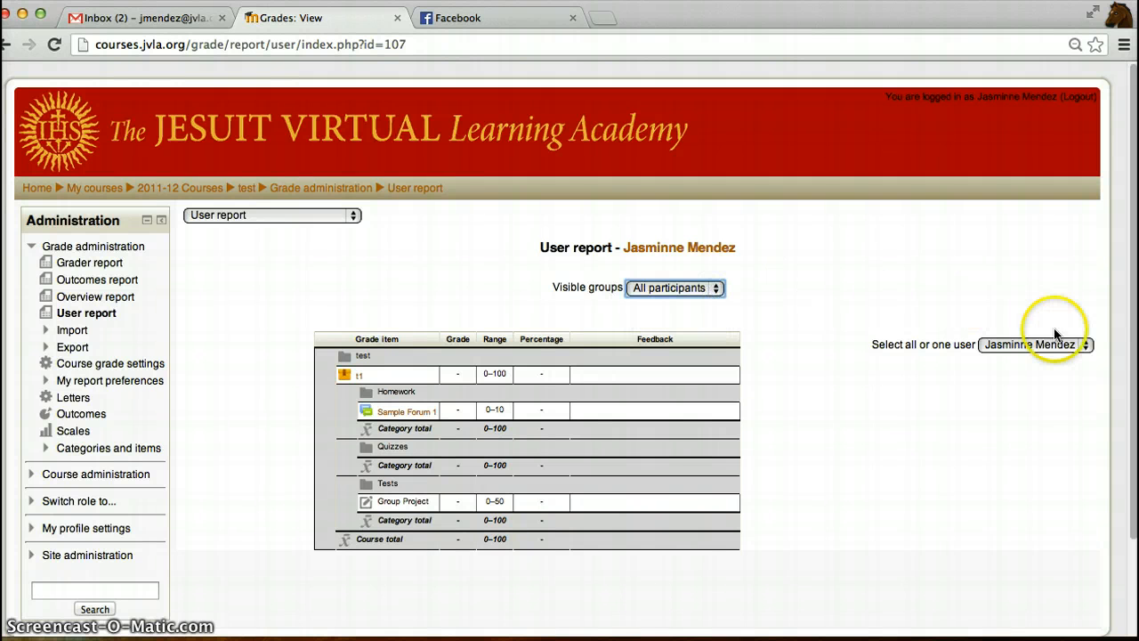
left_click(1087, 346)
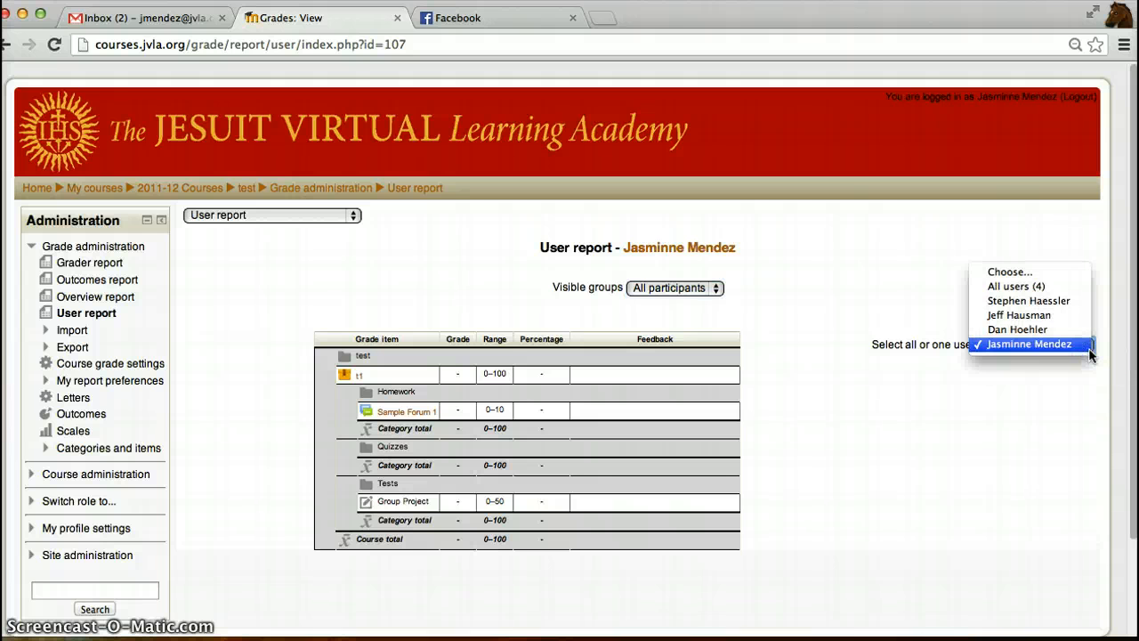
left_click(1066, 345)
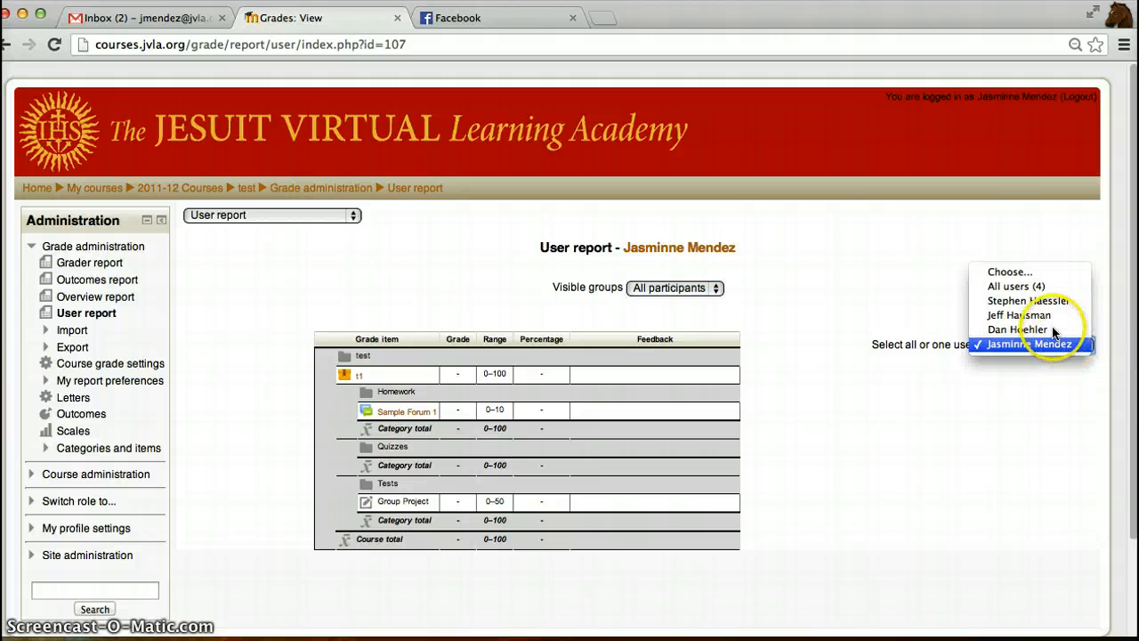
left_click(1050, 319)
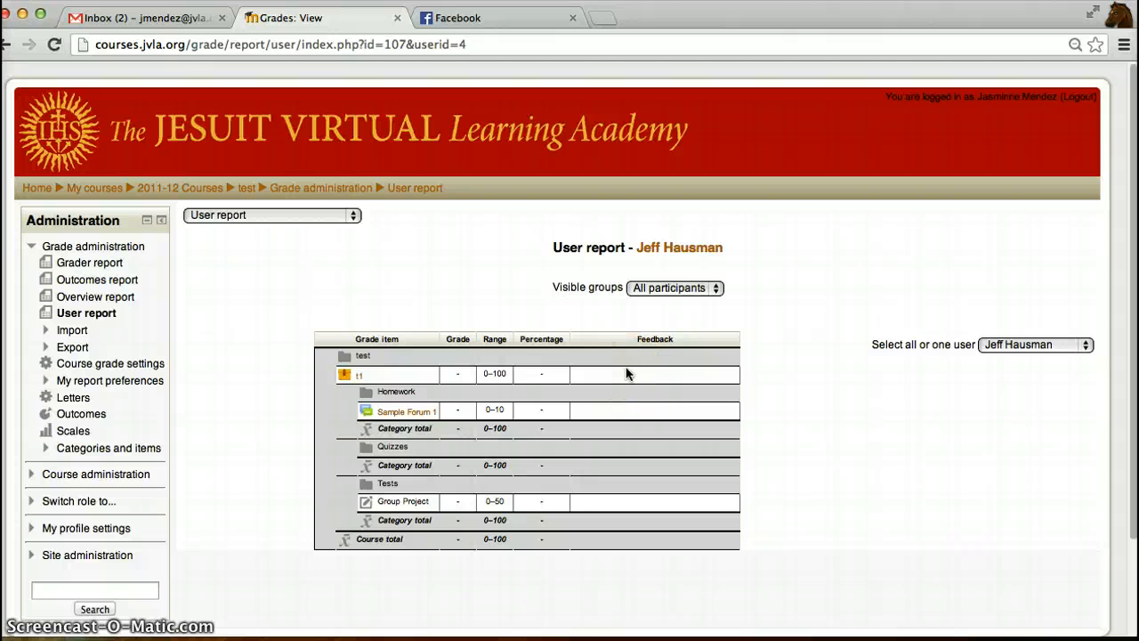
Open the Grader report and turn editing on for it
left_click(354, 216)
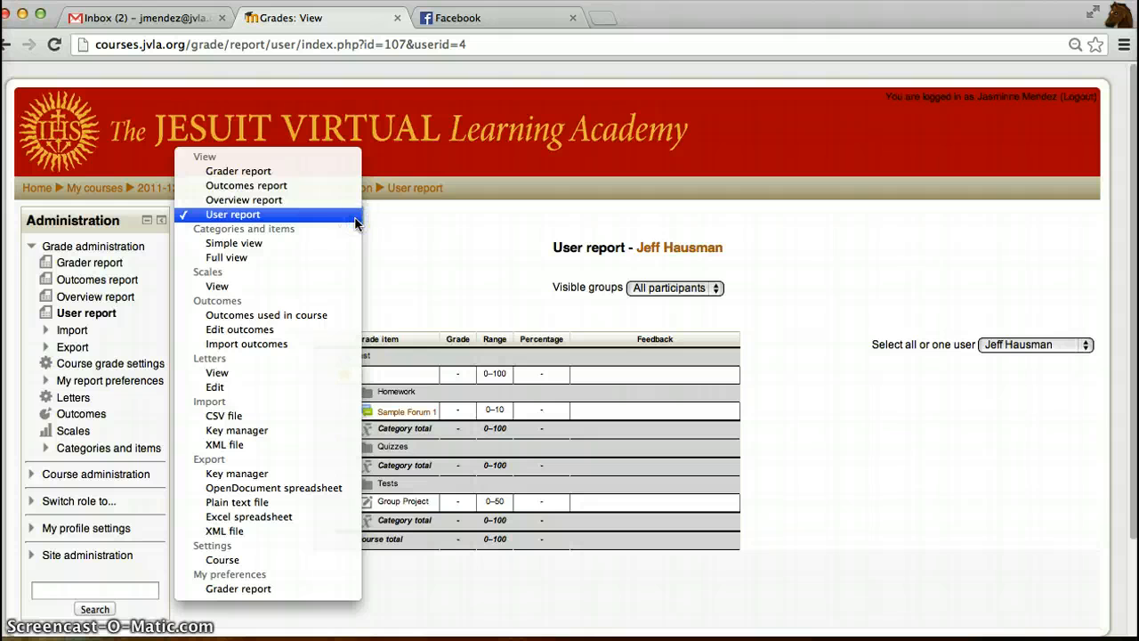
left_click(306, 176)
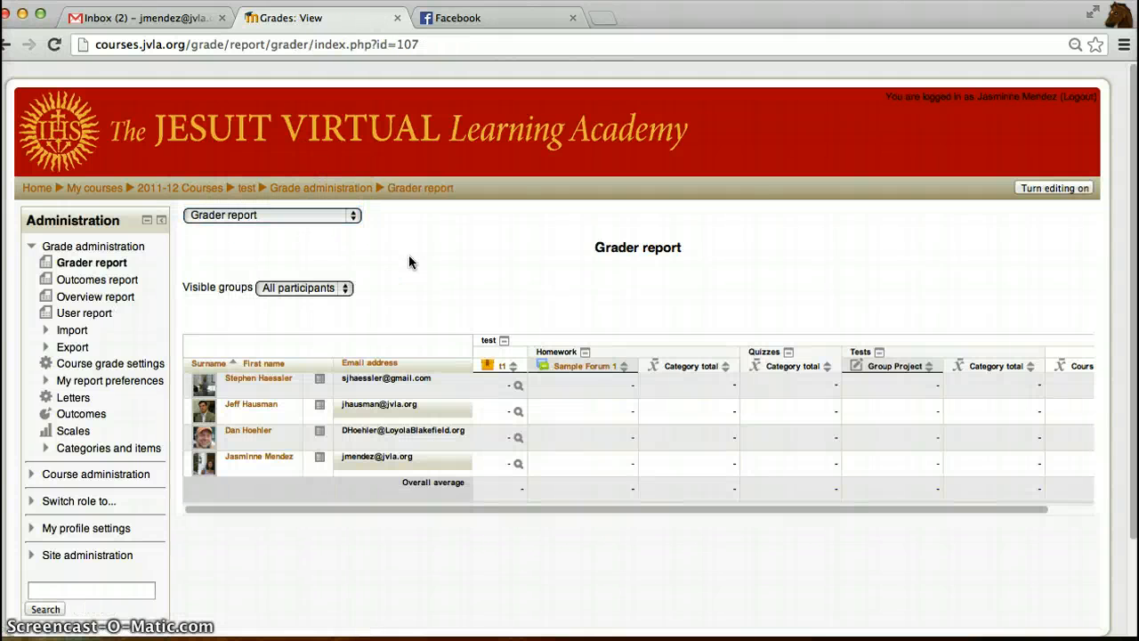
left_click(1043, 189)
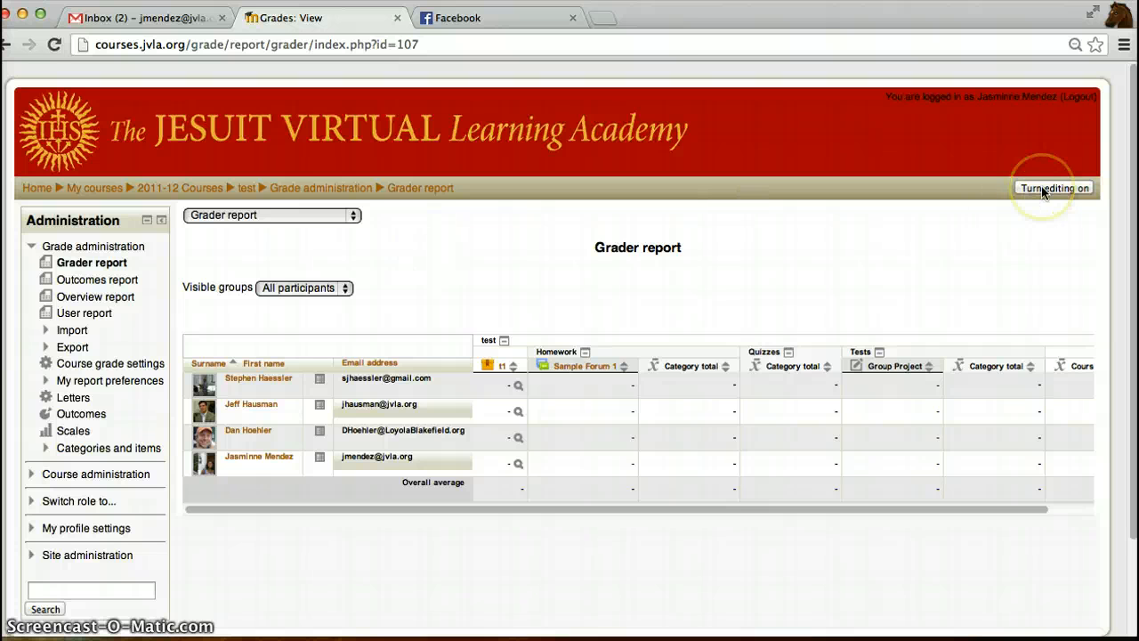
left_click(1043, 190)
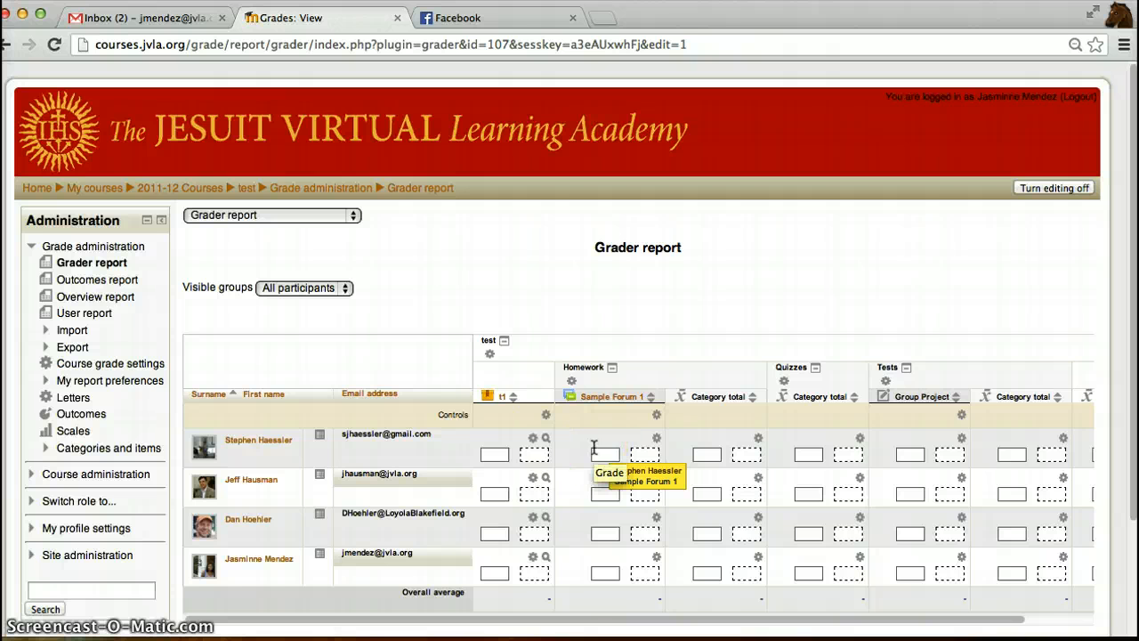
Examine the course grade settings through the User report options, and return to the Grader report
left_click(81, 364)
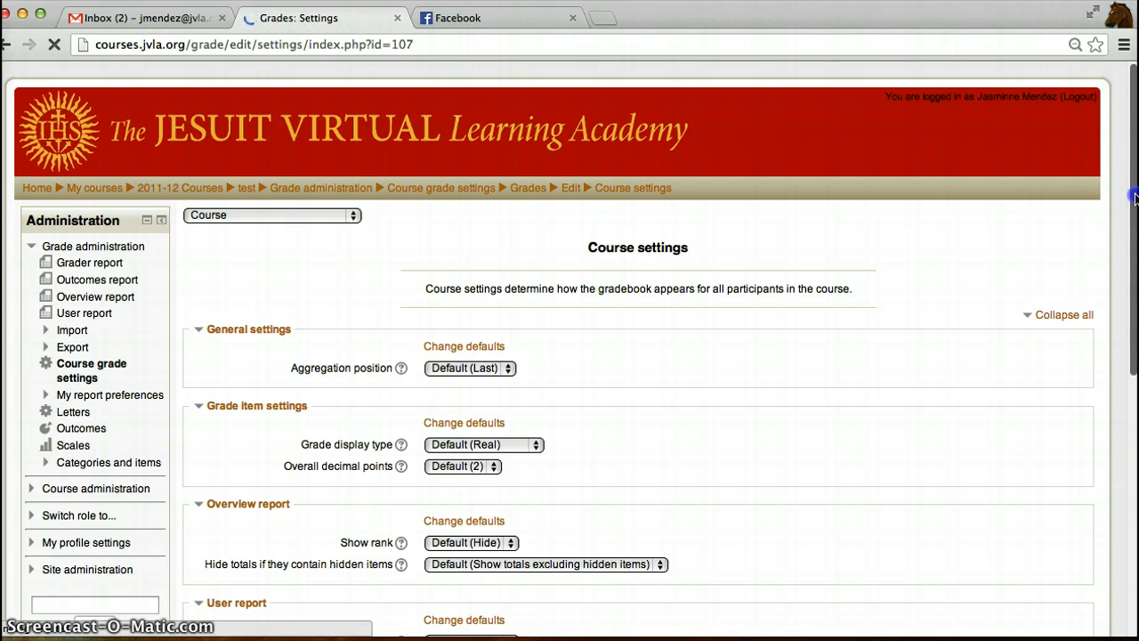
left_click_drag(1133, 197, 1122, 315)
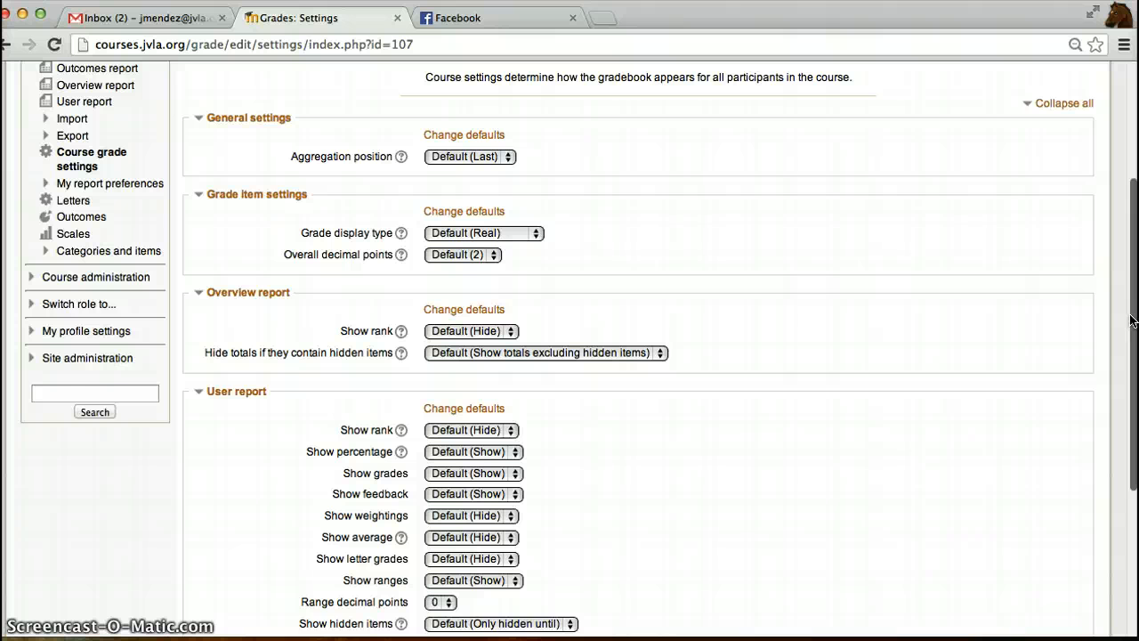
left_click_drag(1132, 321, 1131, 345)
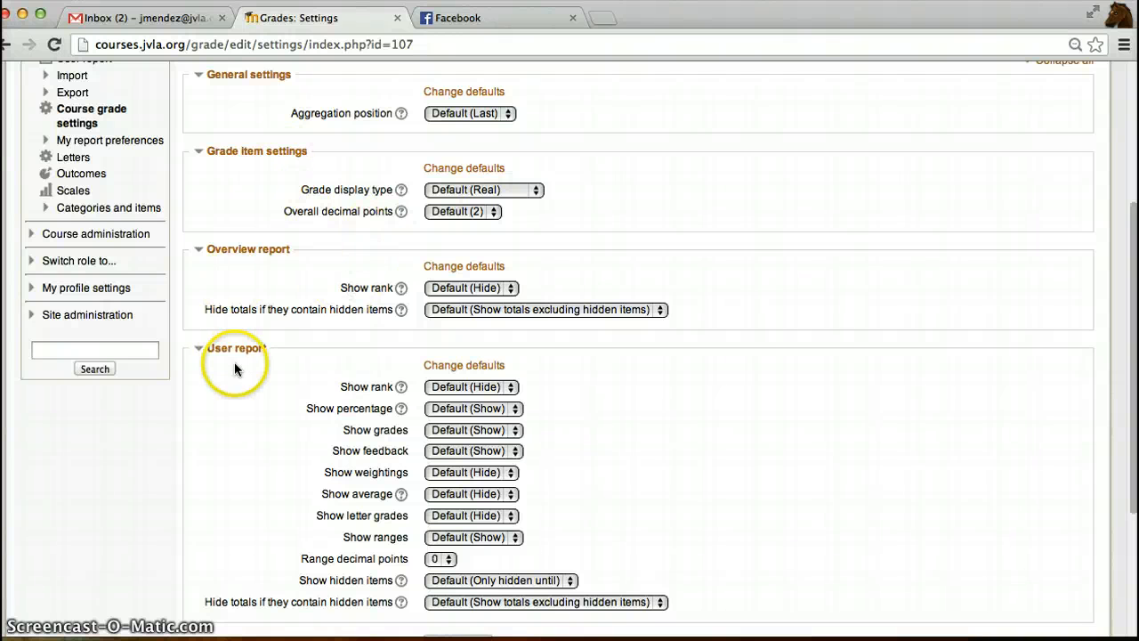
left_click_drag(1131, 381, 1130, 305)
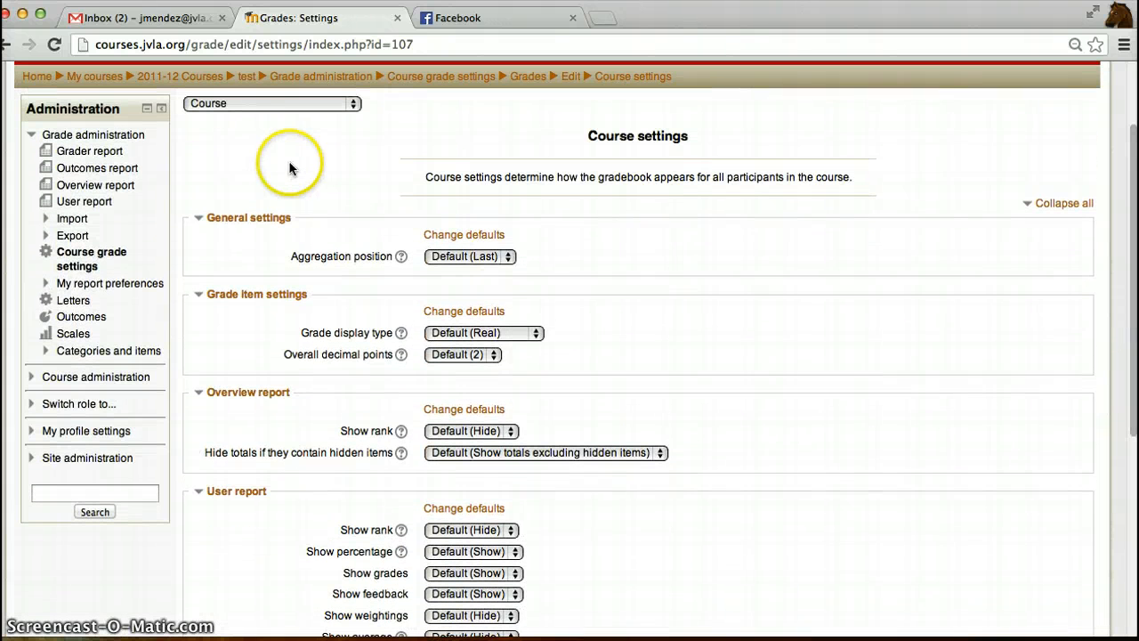
left_click(112, 155)
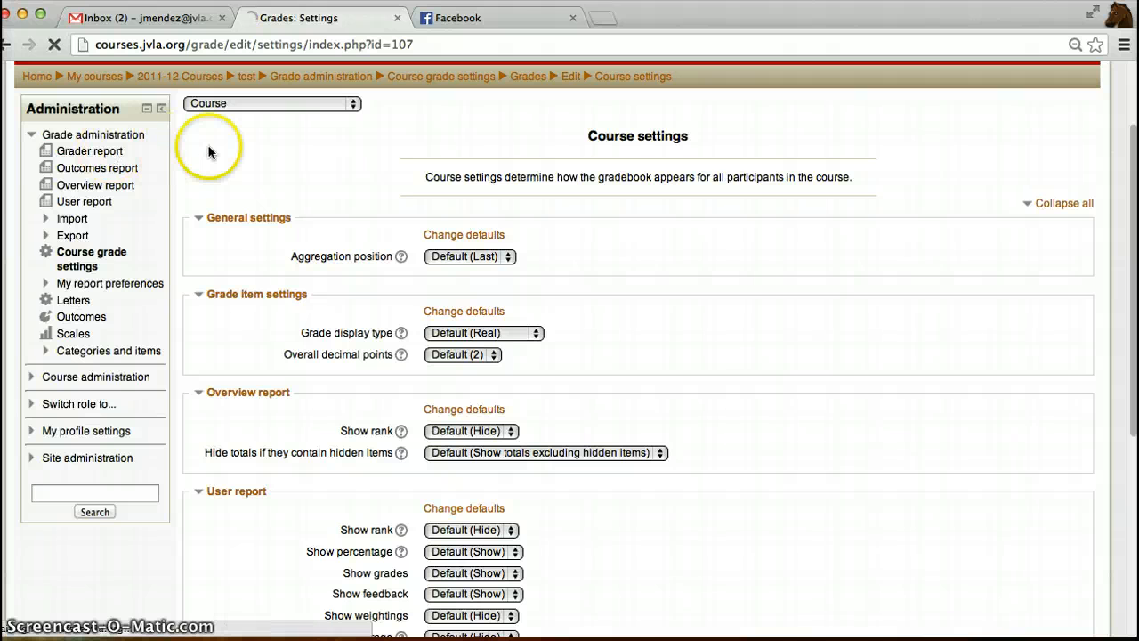